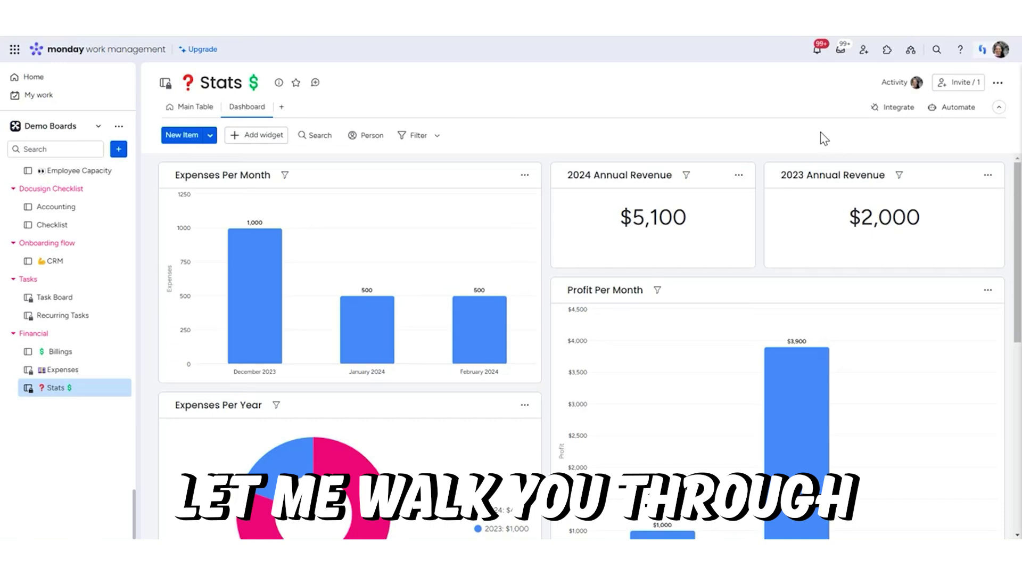
Review the expense, revenue, profit and billings widgets on the Stats dashboard
{"action": "scroll", "coordinate": [800, 181], "scroll_direction": "down", "scroll_amount": 2}
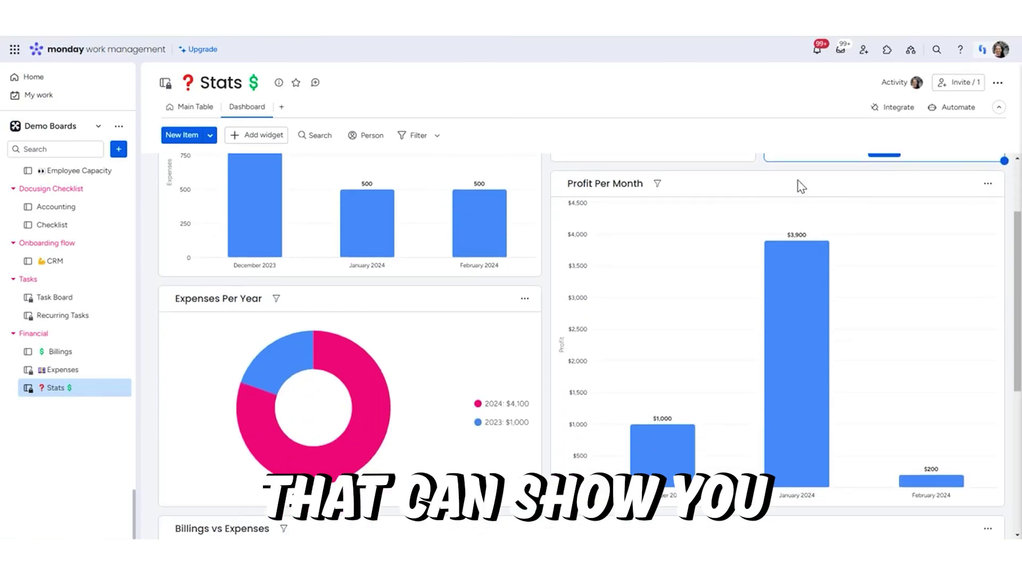
{"action": "scroll", "coordinate": [777, 225], "scroll_direction": "down", "scroll_amount": 2}
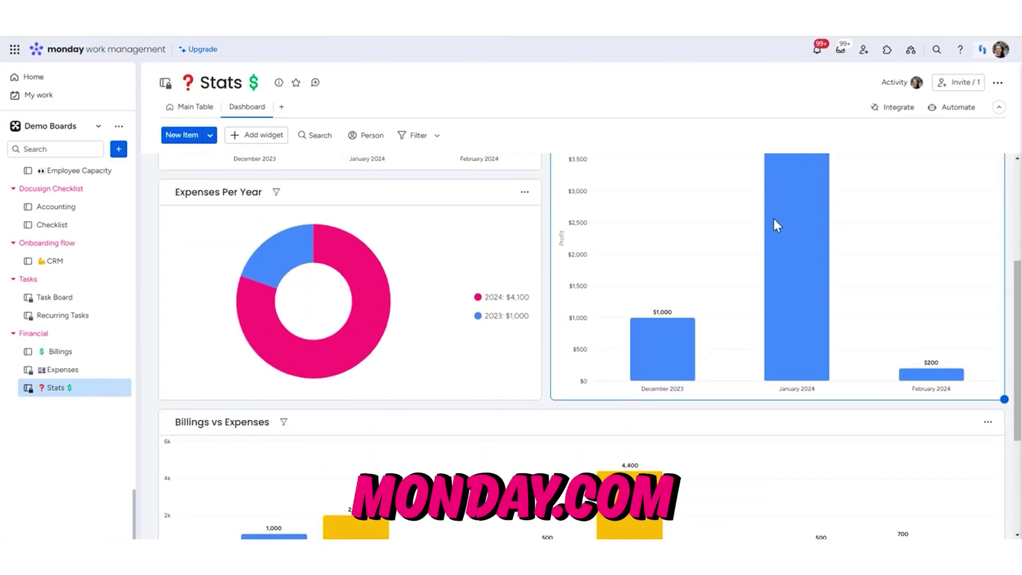
{"action": "scroll", "coordinate": [776, 225], "scroll_direction": "down", "scroll_amount": 2}
{"action": "scroll", "coordinate": [773, 218], "scroll_direction": "down", "scroll_amount": 1}
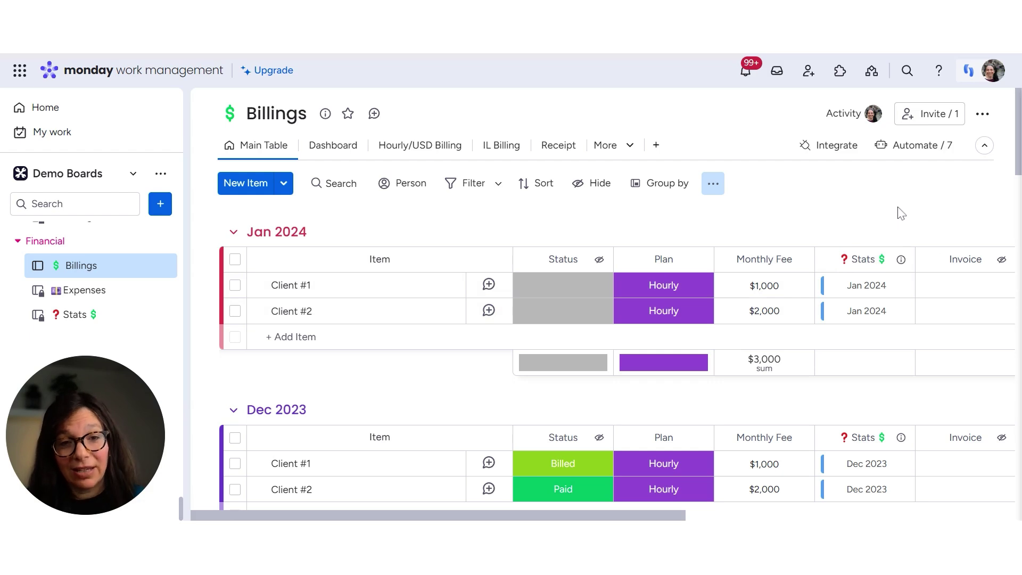
View the available status options for Client #2 in the Jan 2024 billing group and open the Expenses board
{"action": "left_click", "coordinate": [586, 312]}
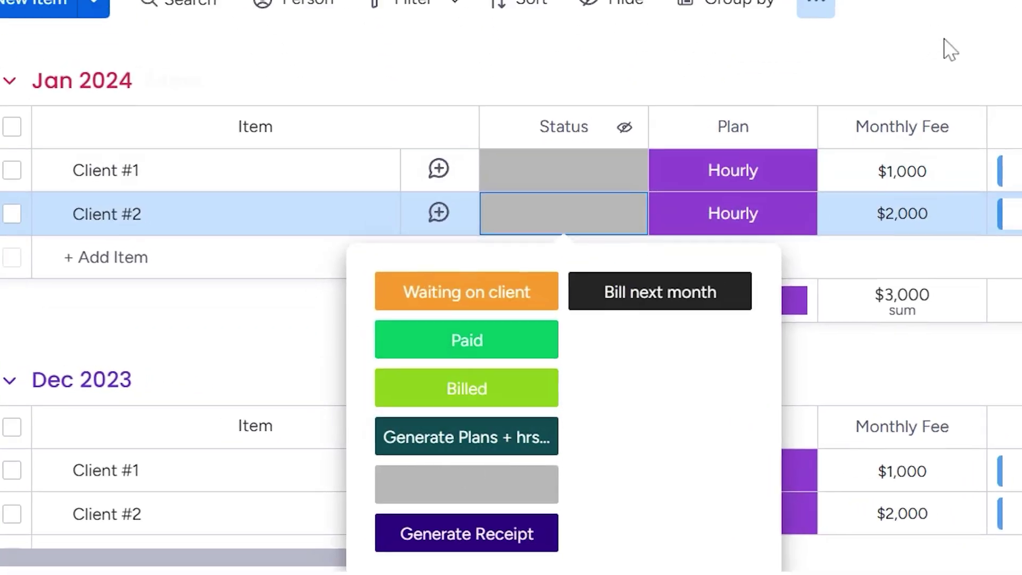
{"action": "left_click", "coordinate": [944, 39]}
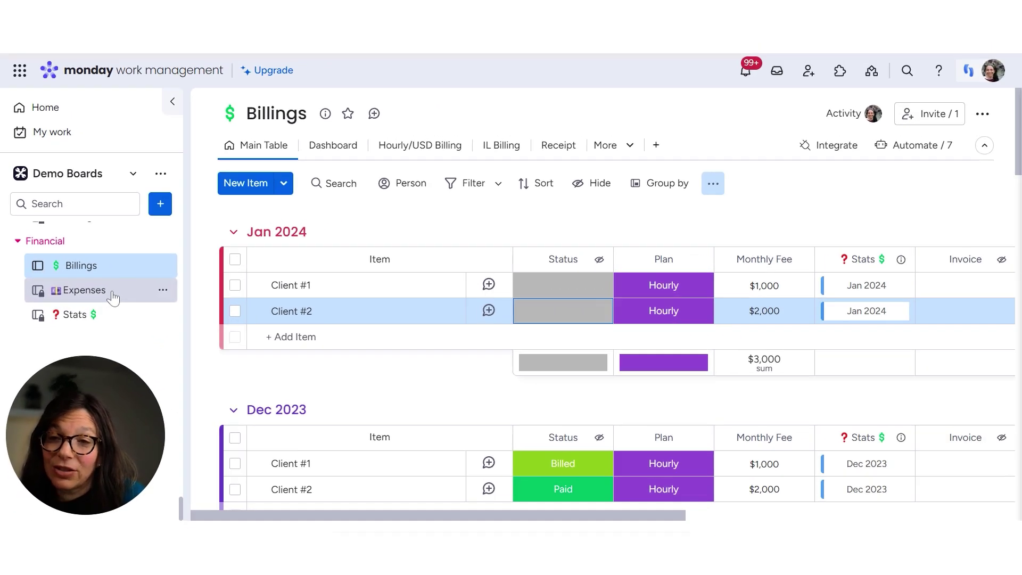
{"action": "left_click", "coordinate": [133, 299]}
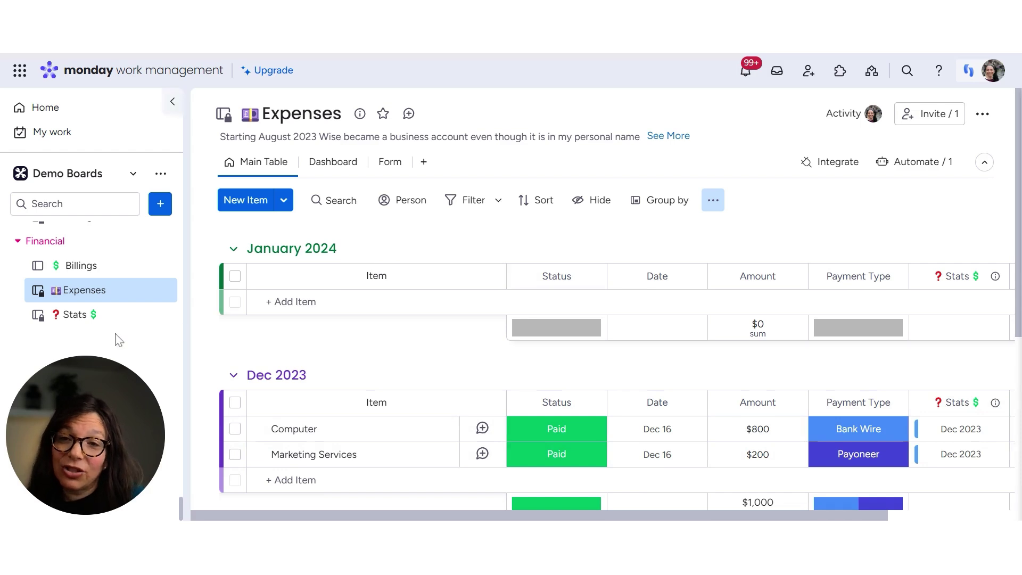
Compare the monthly items in the Stats board's main table with the monthly client groups on the Billings board
{"action": "left_click", "coordinate": [110, 327]}
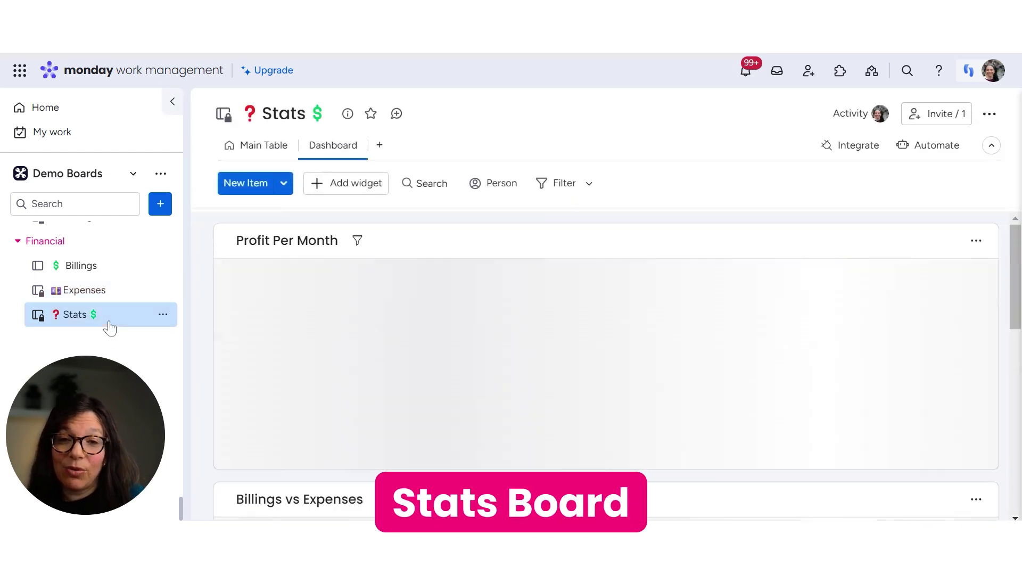
{"action": "left_click", "coordinate": [259, 146]}
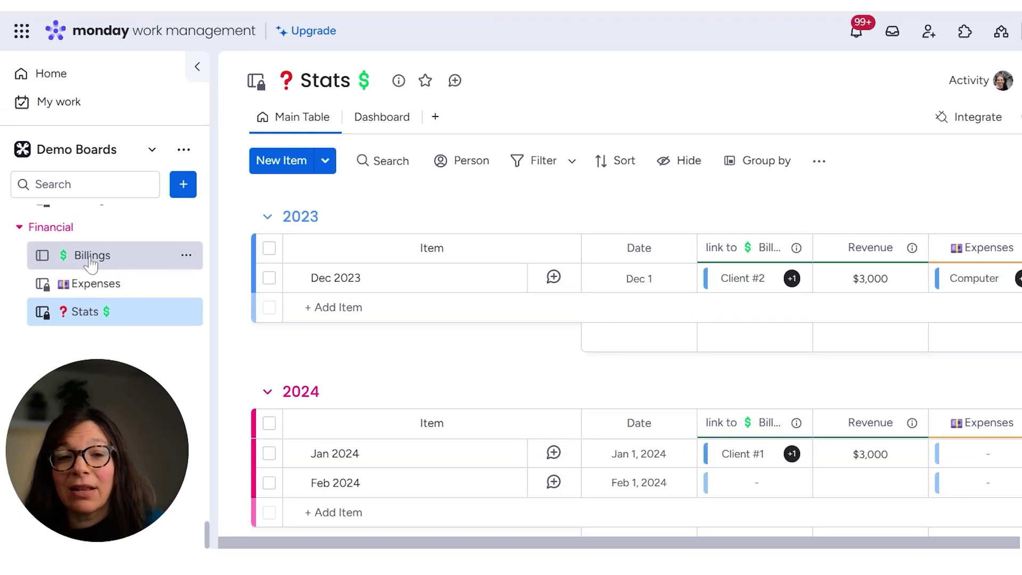
{"action": "left_click", "coordinate": [102, 254]}
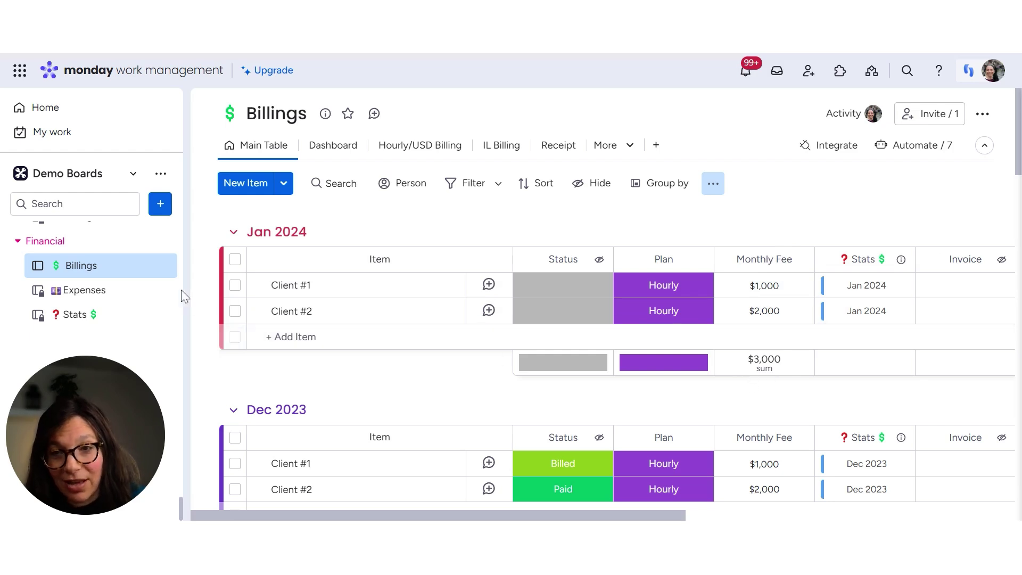
{"action": "left_click", "coordinate": [62, 319]}
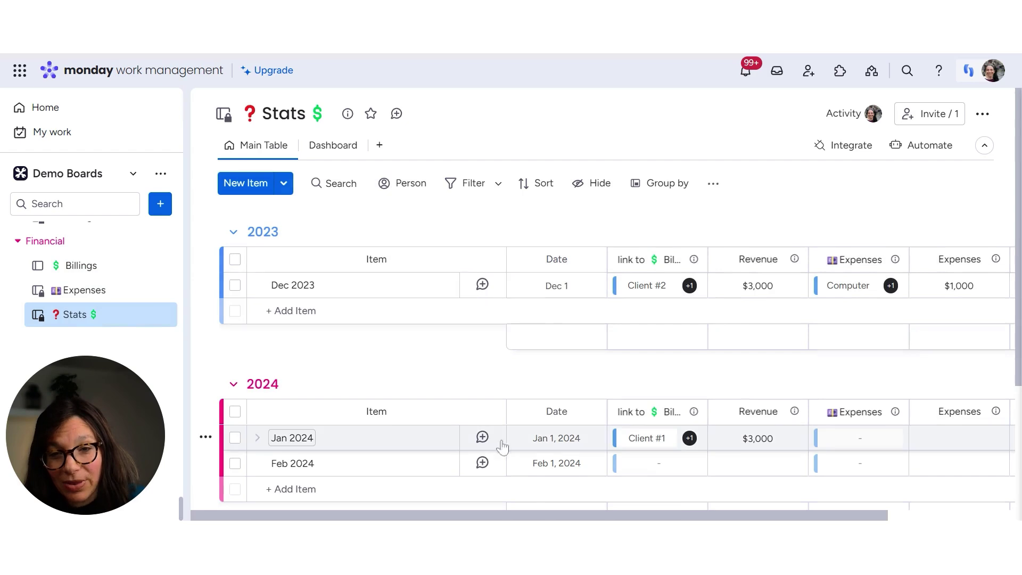
{"action": "left_click", "coordinate": [75, 265]}
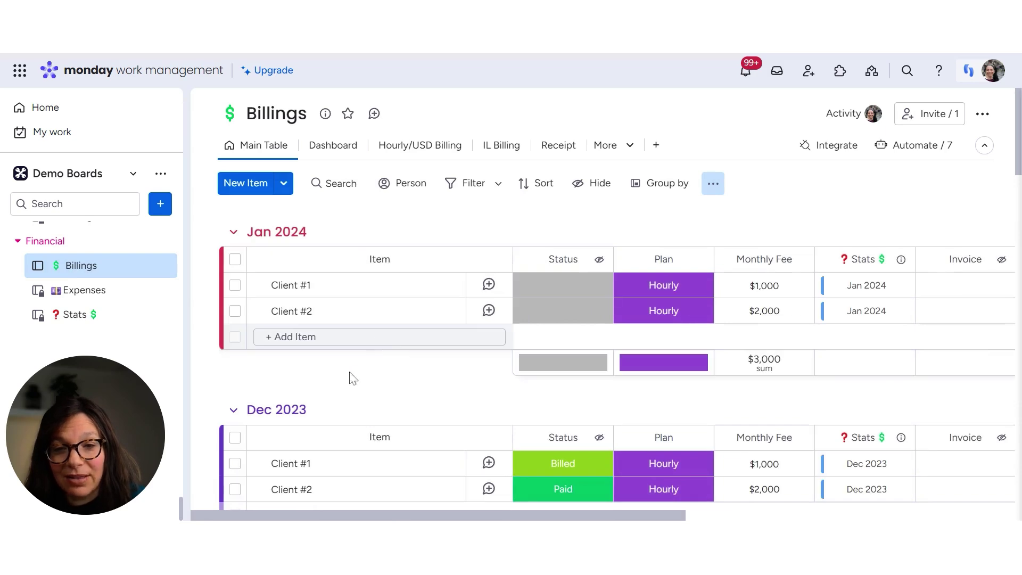
{"action": "scroll", "coordinate": [352, 378], "scroll_direction": "down", "scroll_amount": 2}
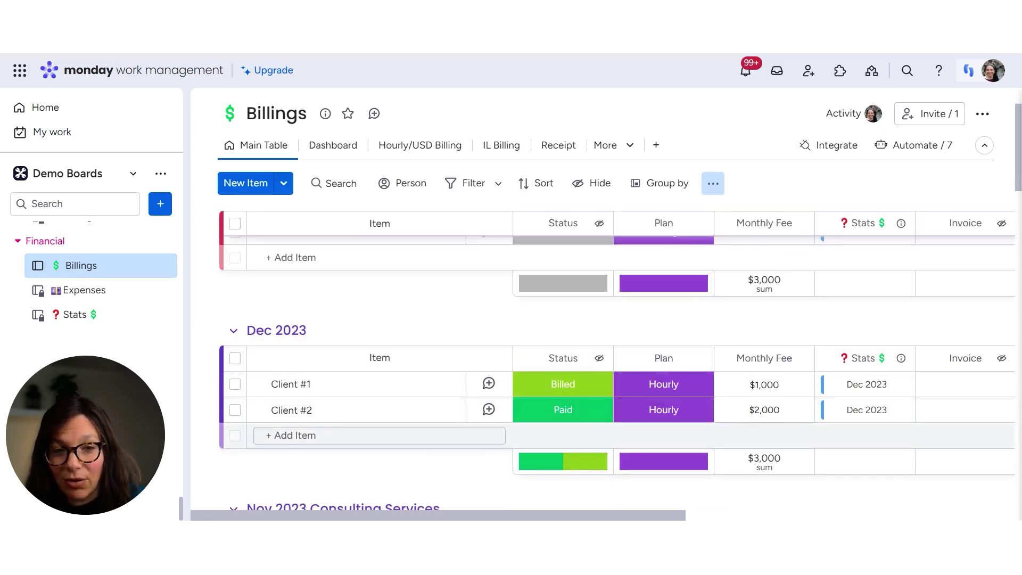
{"action": "scroll", "coordinate": [352, 404], "scroll_direction": "up", "scroll_amount": 2}
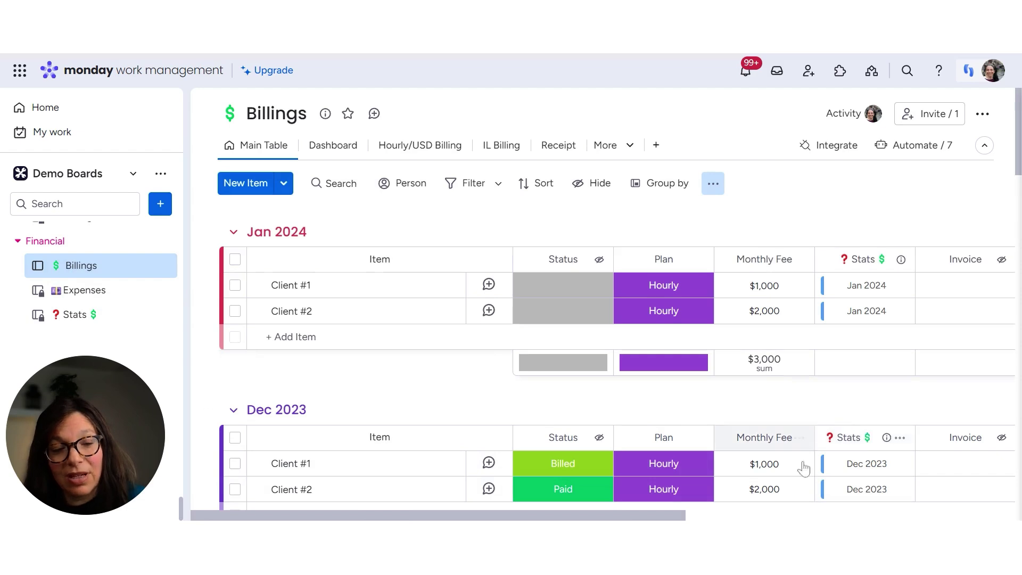
{"action": "left_click", "coordinate": [84, 318]}
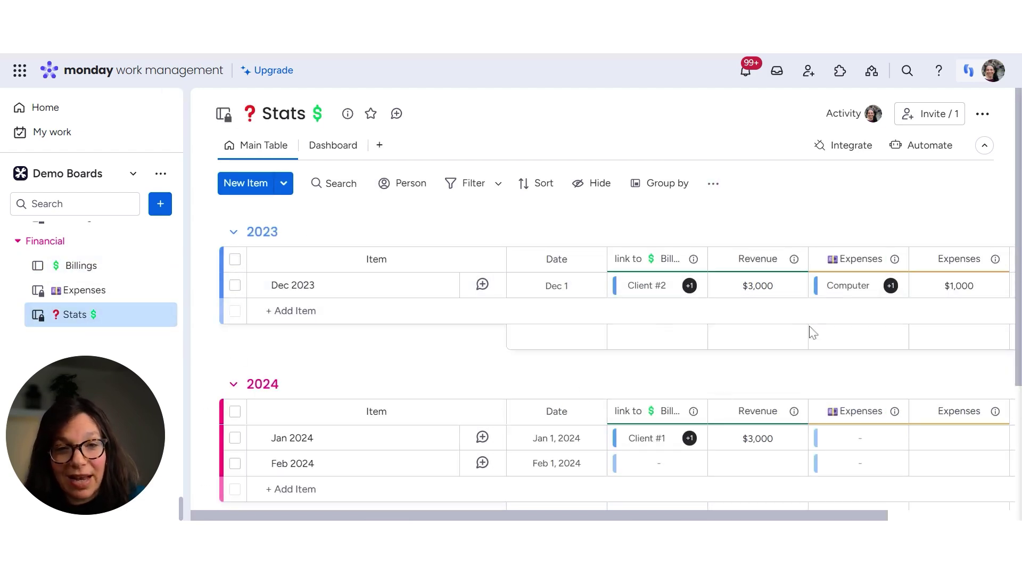
Add an item named Client #3 to the Jan 2024 group on the Billings board
{"action": "left_click", "coordinate": [99, 270]}
{"action": "left_click", "coordinate": [310, 342]}
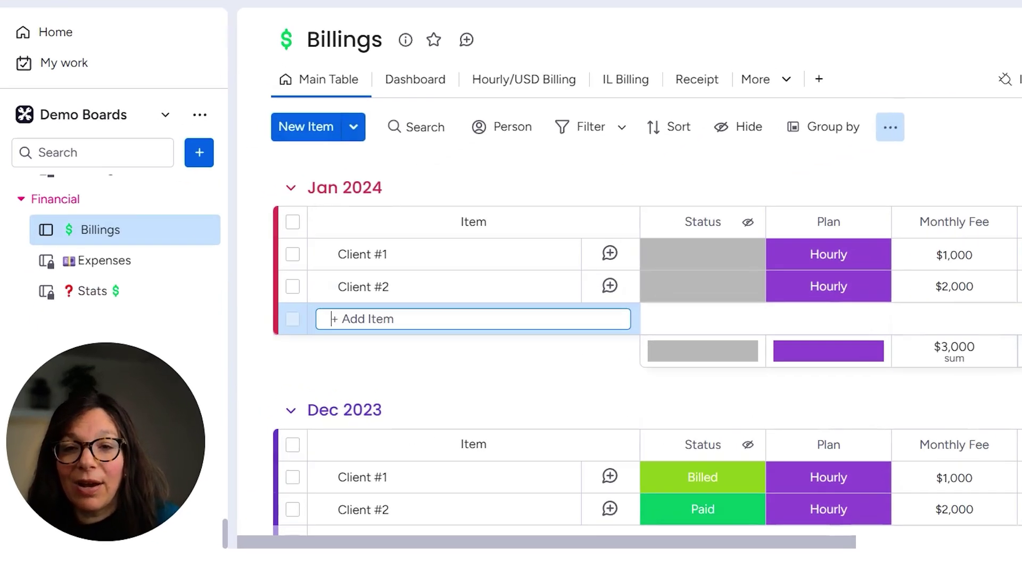
{"action": "type", "text": "Client #3"}
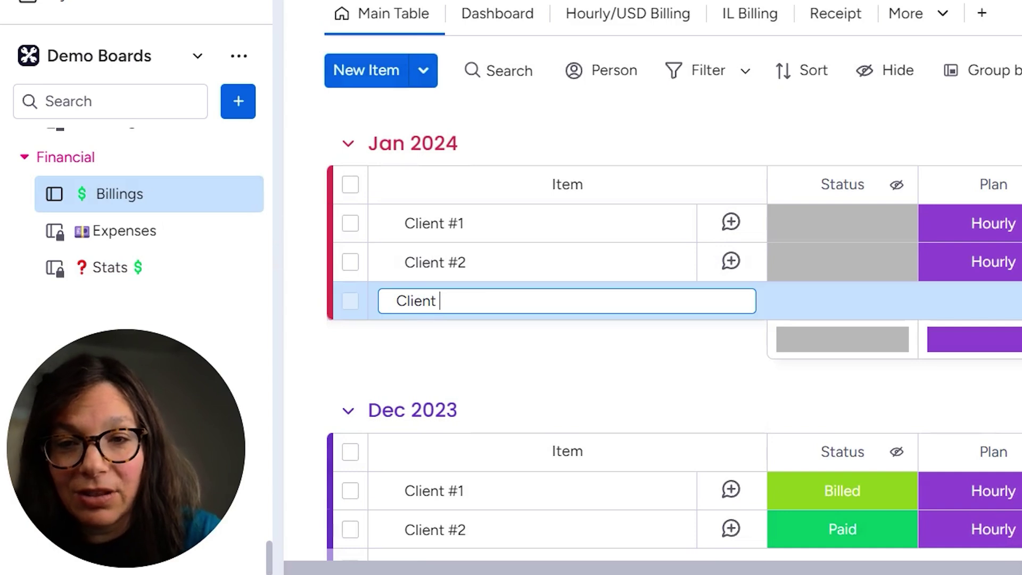
{"action": "key", "text": "Return"}
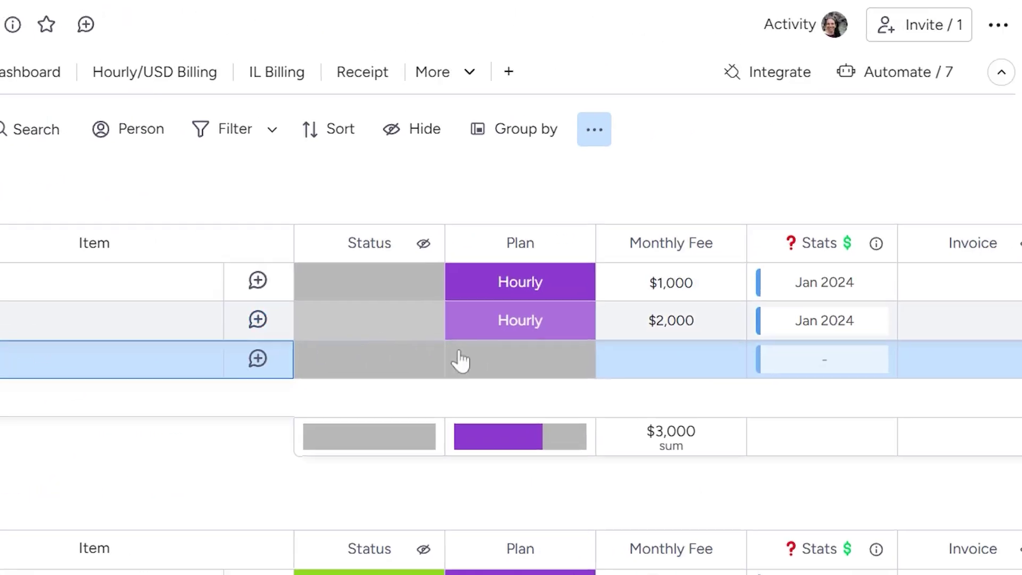
Set Client #3's plan to Basic Builder and its monthly fee to $700
{"action": "left_click", "coordinate": [509, 358]}
{"action": "left_click", "coordinate": [515, 142]}
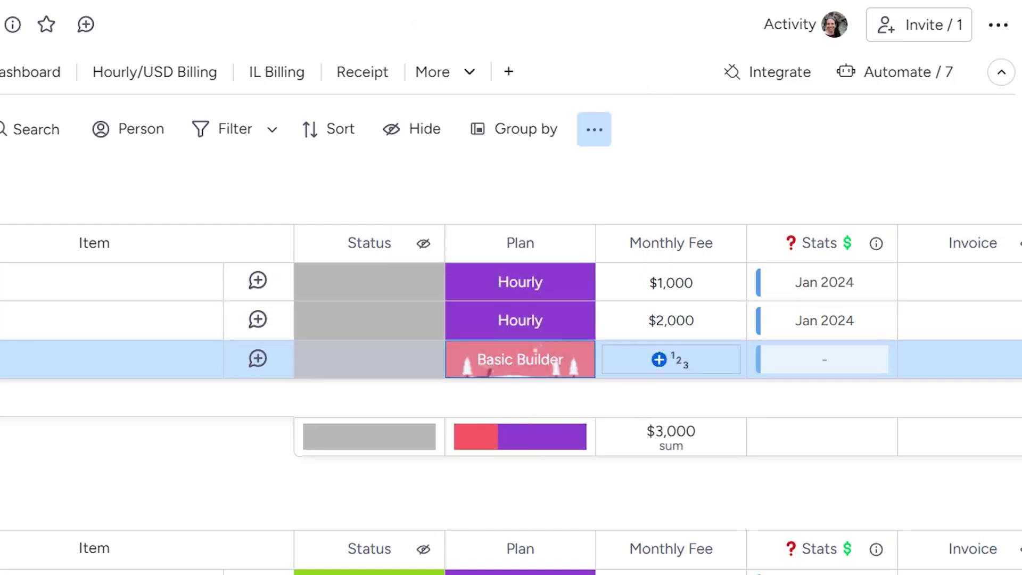
{"action": "left_click", "coordinate": [680, 358]}
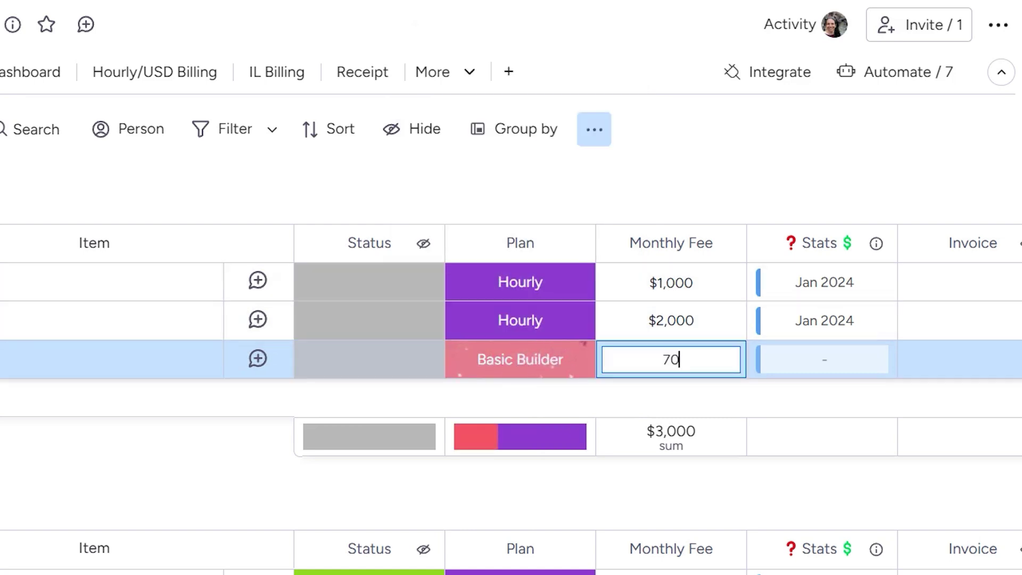
{"action": "key", "text": "Return"}
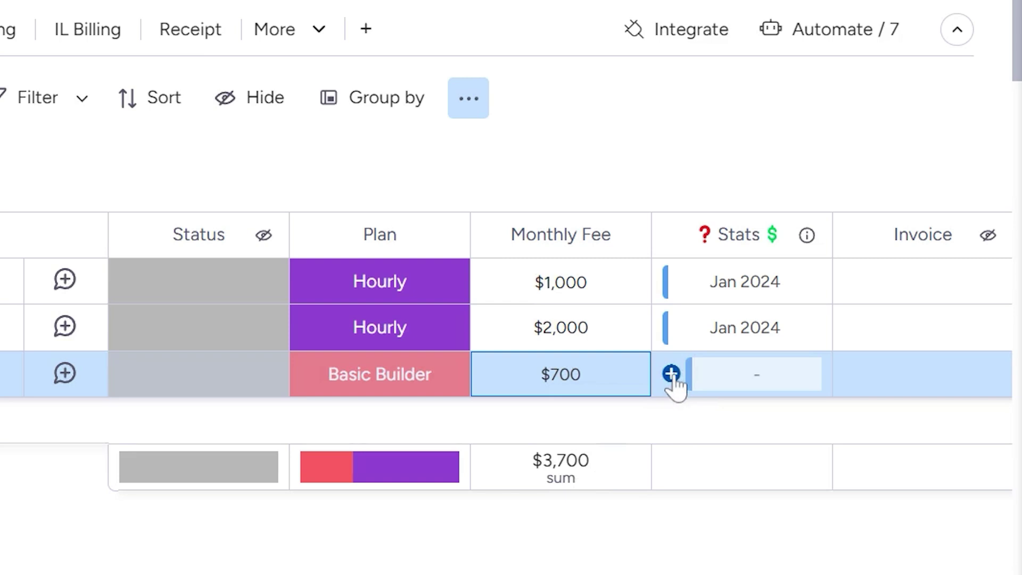
Link Client #3 to the Jan 2024 item of the Stats board, searching for it with "jan"
{"action": "left_click", "coordinate": [671, 374]}
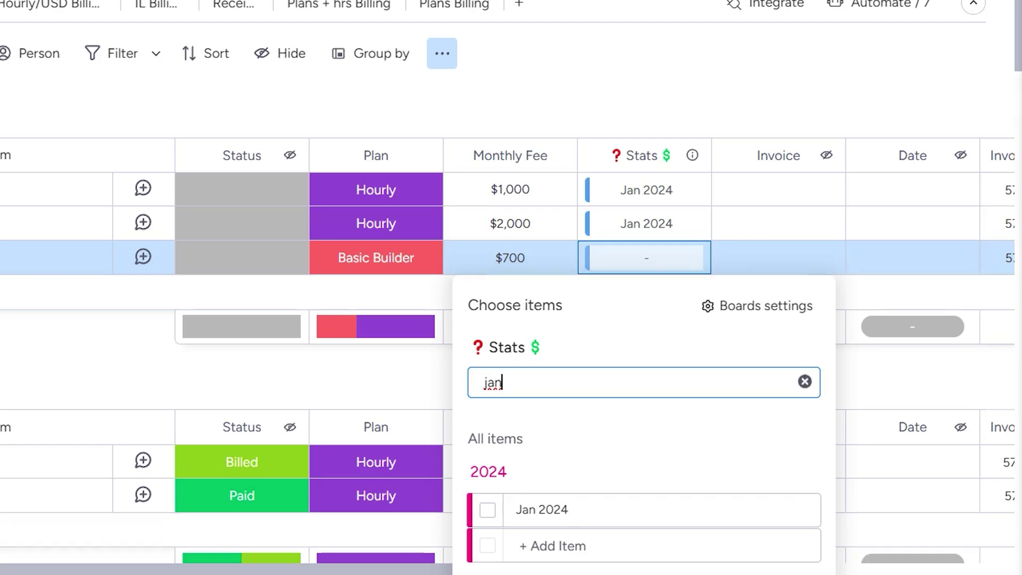
{"action": "left_click", "coordinate": [487, 510]}
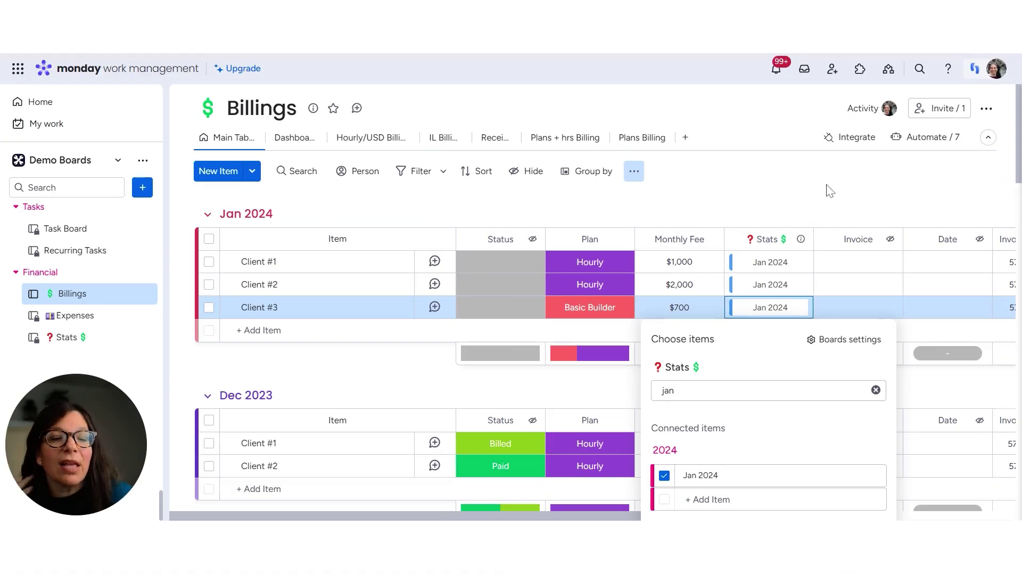
{"action": "left_click", "coordinate": [695, 258]}
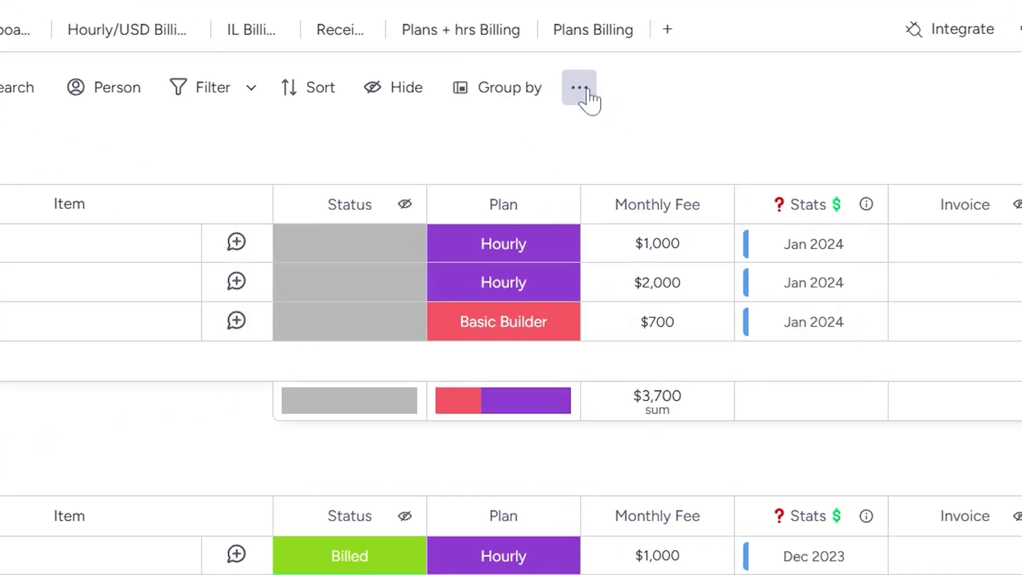
Choose Jan 2024 as the default Stats connection for new items on the Billings board
{"action": "left_click", "coordinate": [634, 172]}
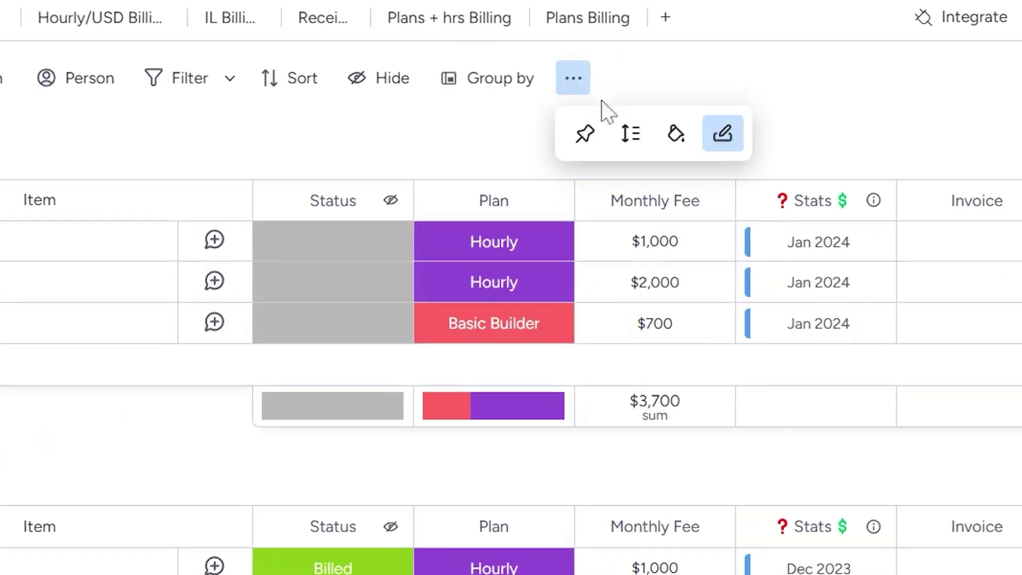
{"action": "left_click", "coordinate": [734, 140]}
{"action": "scroll", "coordinate": [585, 304], "scroll_direction": "down", "scroll_amount": 1}
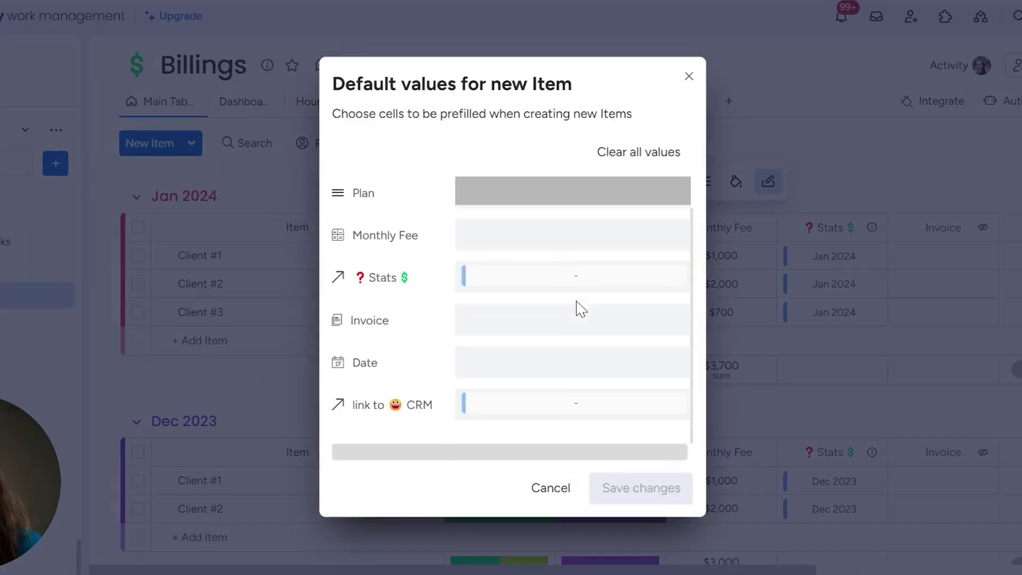
{"action": "left_click", "coordinate": [467, 276]}
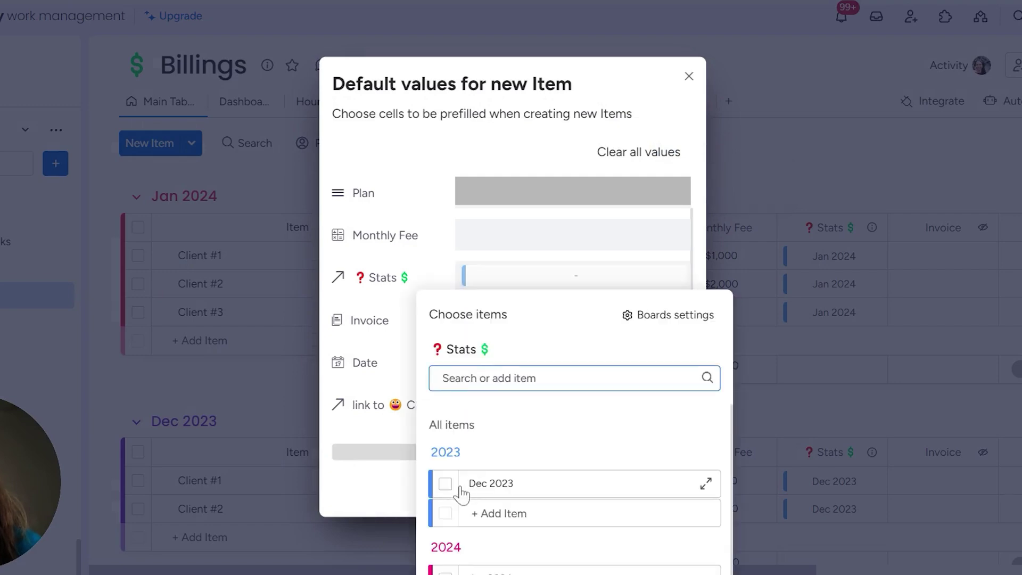
{"action": "scroll", "coordinate": [463, 494], "scroll_direction": "down", "scroll_amount": 1}
{"action": "left_click", "coordinate": [445, 561]}
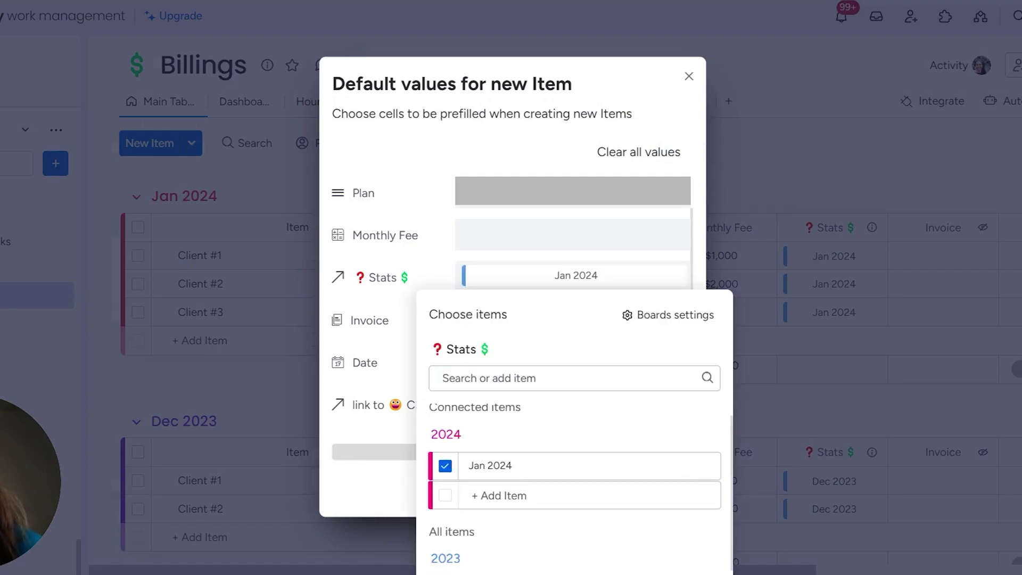
Look through the other connectable Stats months and save the default values for new items
{"action": "scroll", "coordinate": [646, 426], "scroll_direction": "down", "scroll_amount": 2}
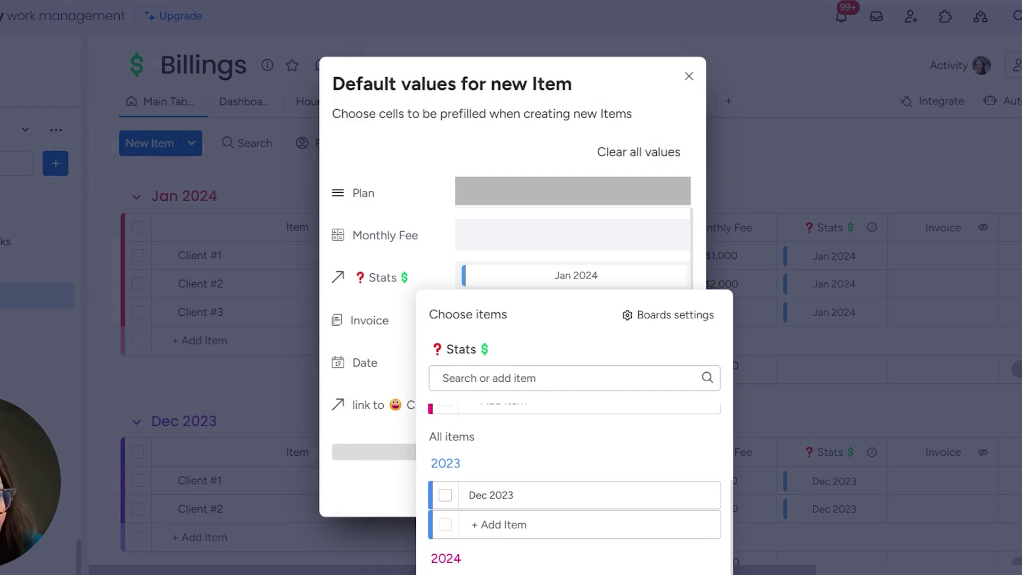
{"action": "key", "text": "ctrl+minus"}
{"action": "key", "text": "ctrl+minus"}
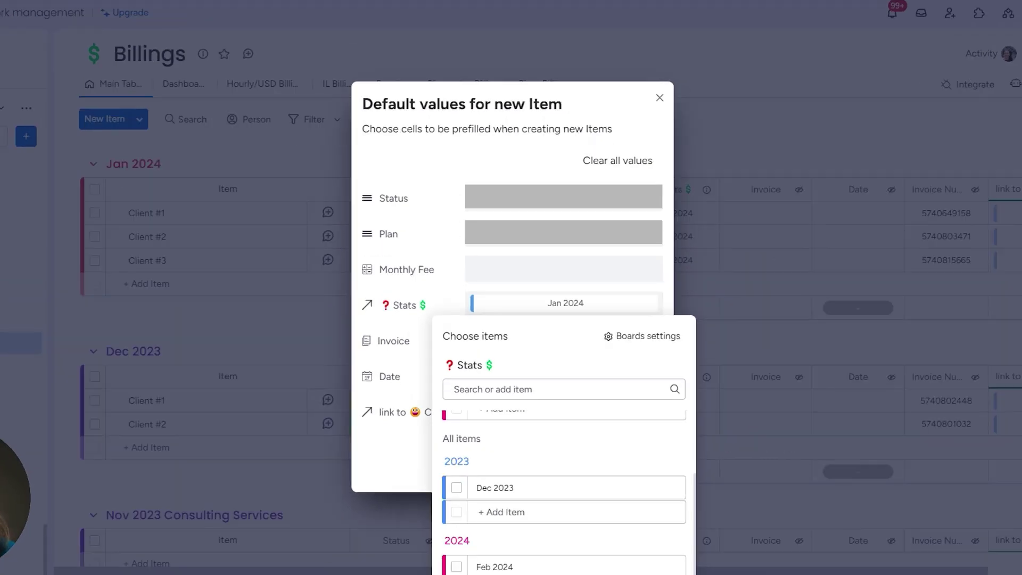
{"action": "key", "text": "ctrl+minus"}
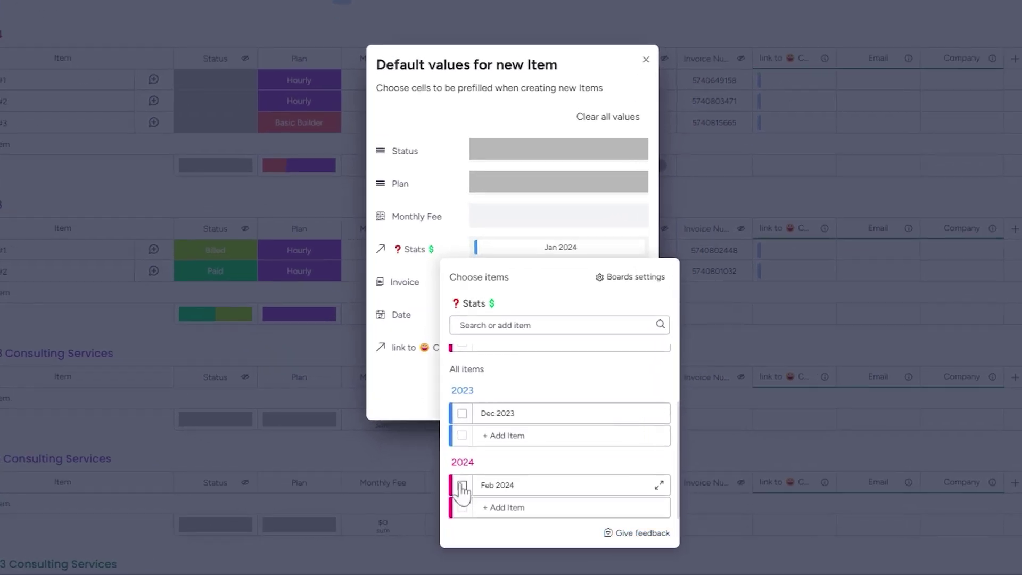
{"action": "scroll", "coordinate": [494, 340], "scroll_direction": "up", "scroll_amount": 3}
{"action": "scroll", "coordinate": [522, 378], "scroll_direction": "down", "scroll_amount": 3}
{"action": "left_click", "coordinate": [404, 395]}
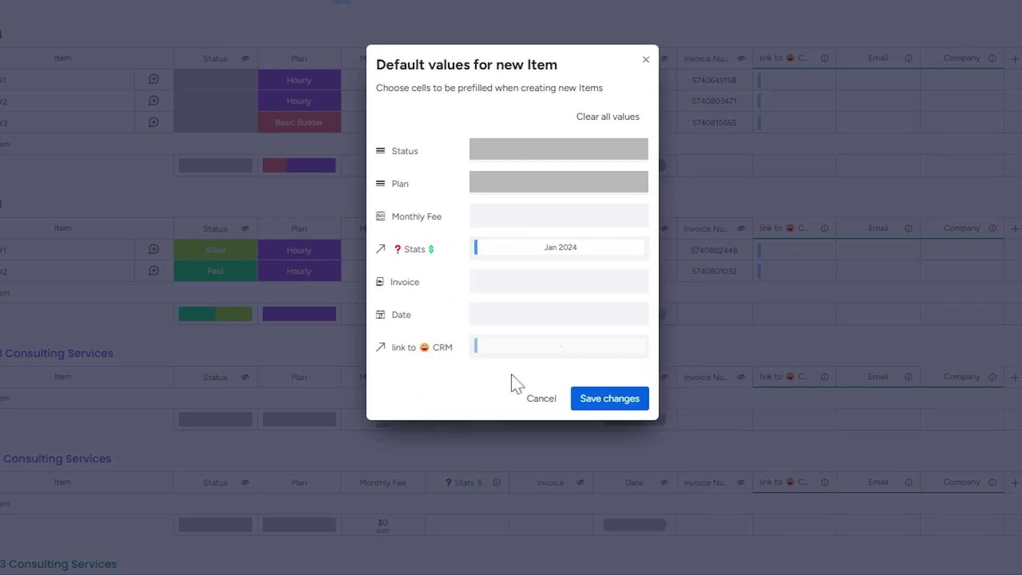
{"action": "left_click", "coordinate": [620, 406]}
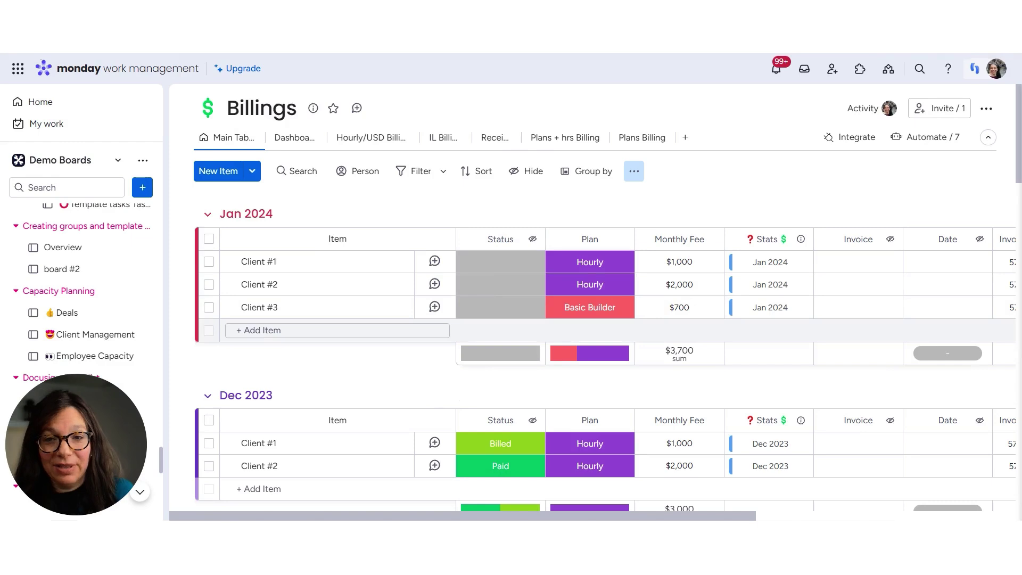
Add an item named Client #4 to the Jan 2024 group on the Billings board
{"action": "left_click", "coordinate": [319, 329]}
{"action": "type", "text": "Clien"}
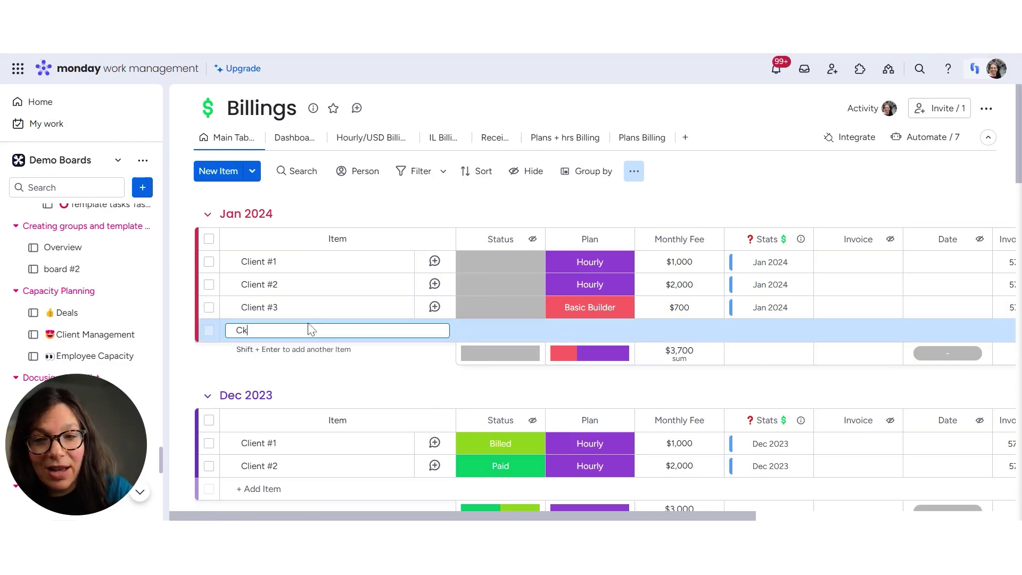
{"action": "type", "text": "t #4"}
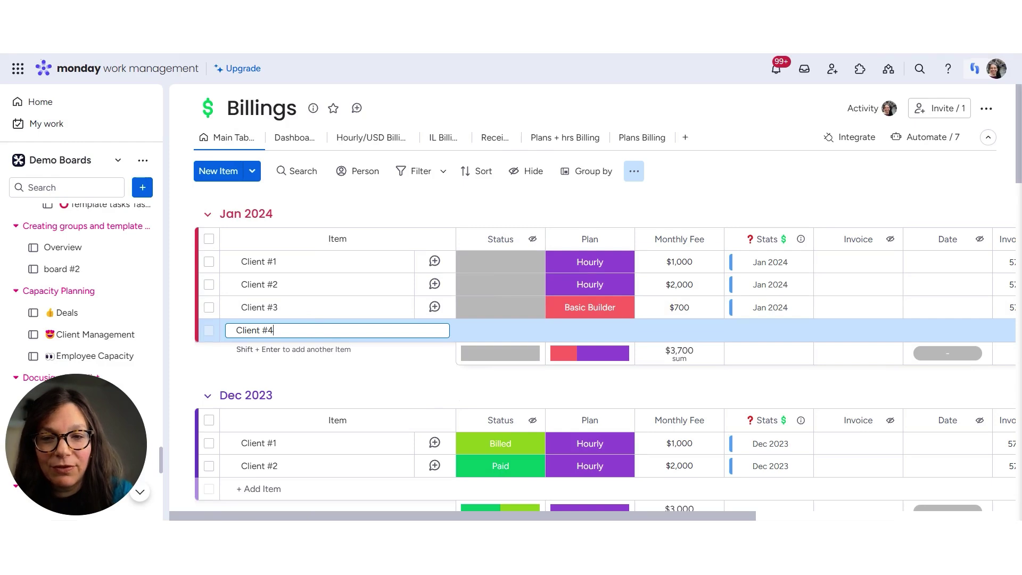
{"action": "key", "text": "Return"}
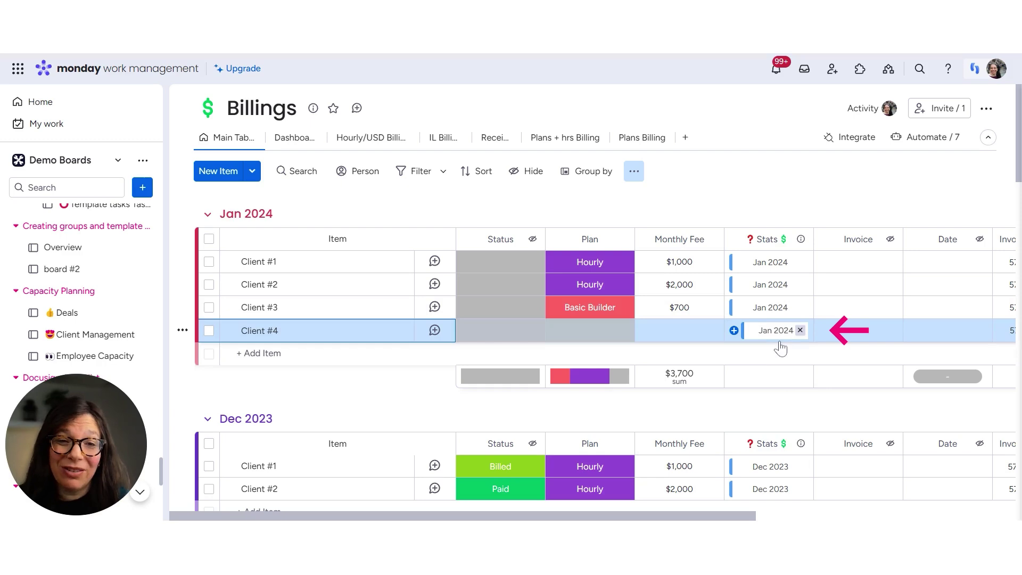
Set Client #4's plan to Basic Builder and its monthly fee to $700 on the Billings board
{"action": "left_click", "coordinate": [591, 337]}
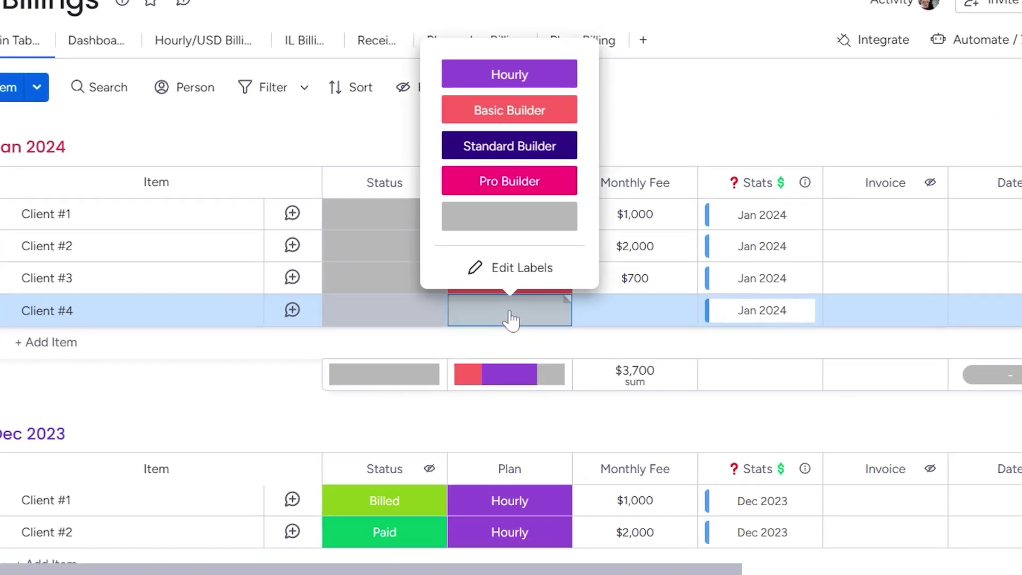
{"action": "left_click", "coordinate": [507, 111]}
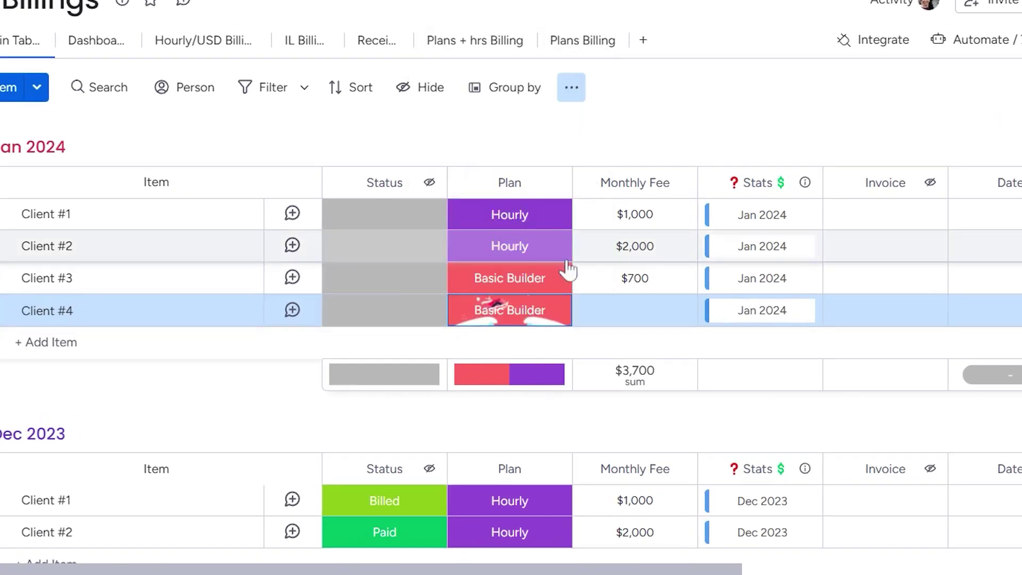
{"action": "left_click", "coordinate": [635, 310]}
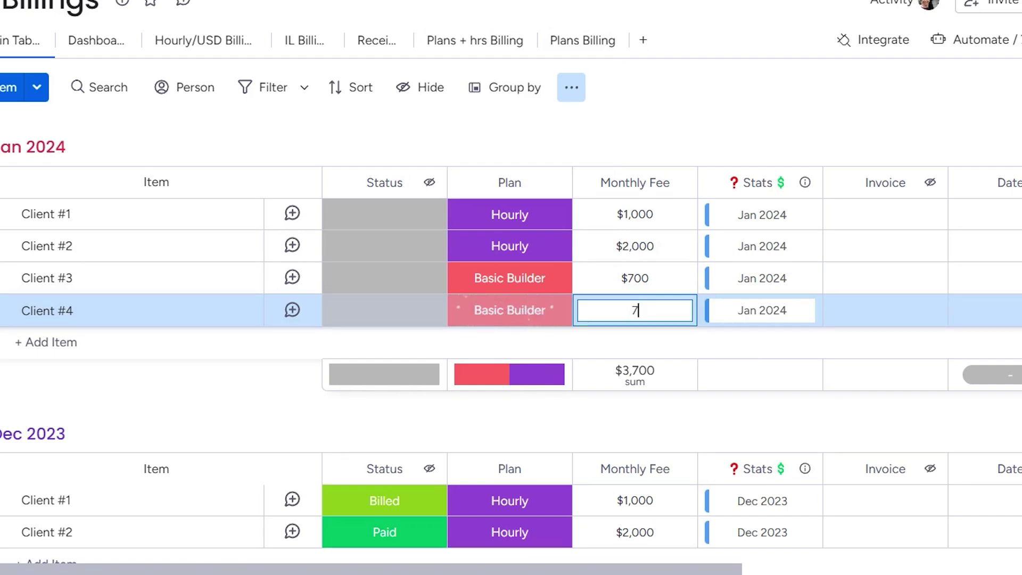
{"action": "key", "text": "Return"}
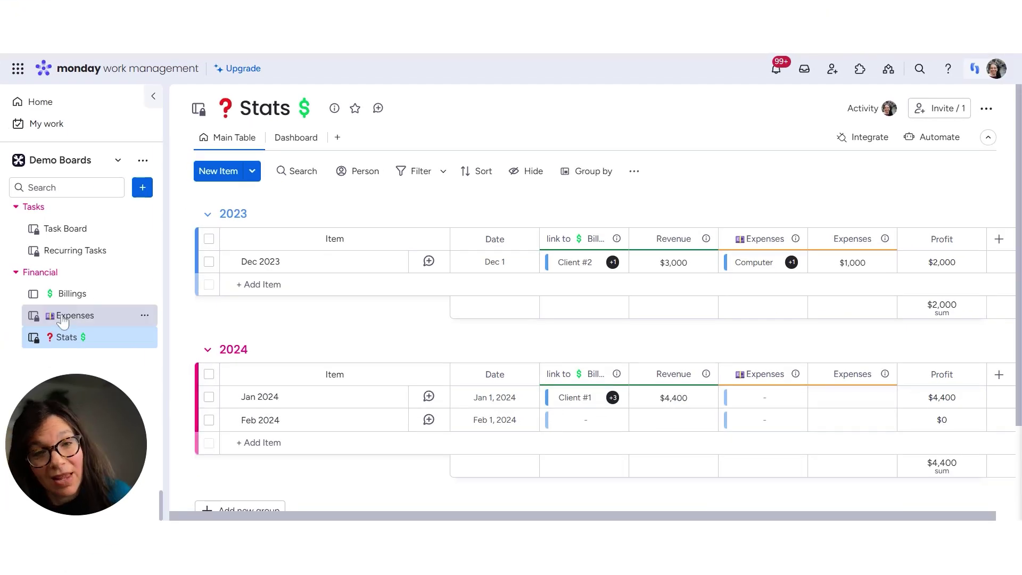
Add an item named camera with an amount of $500 to the January 2024 group on the Expenses board
{"action": "left_click", "coordinate": [62, 321]}
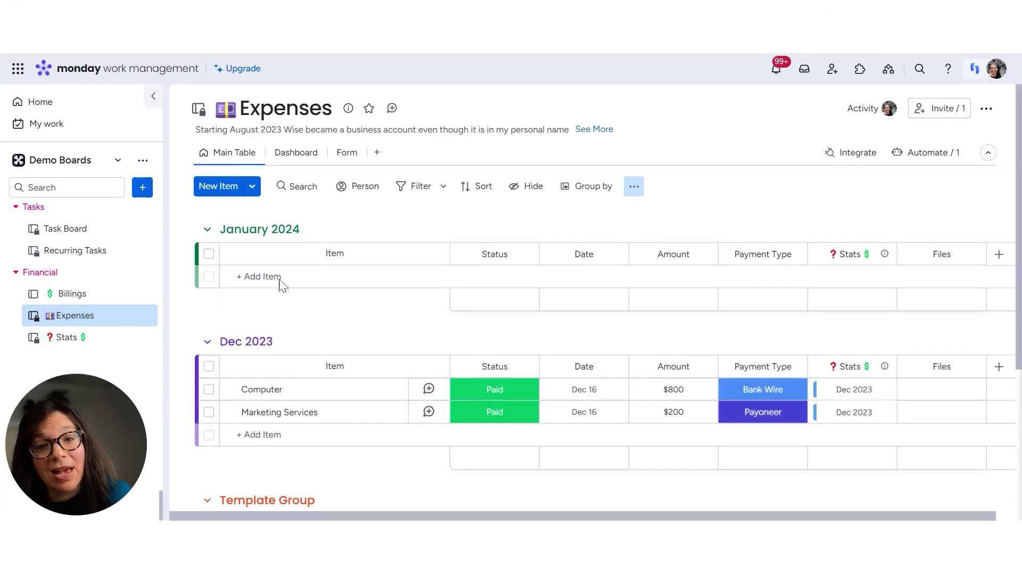
{"action": "left_click", "coordinate": [238, 276]}
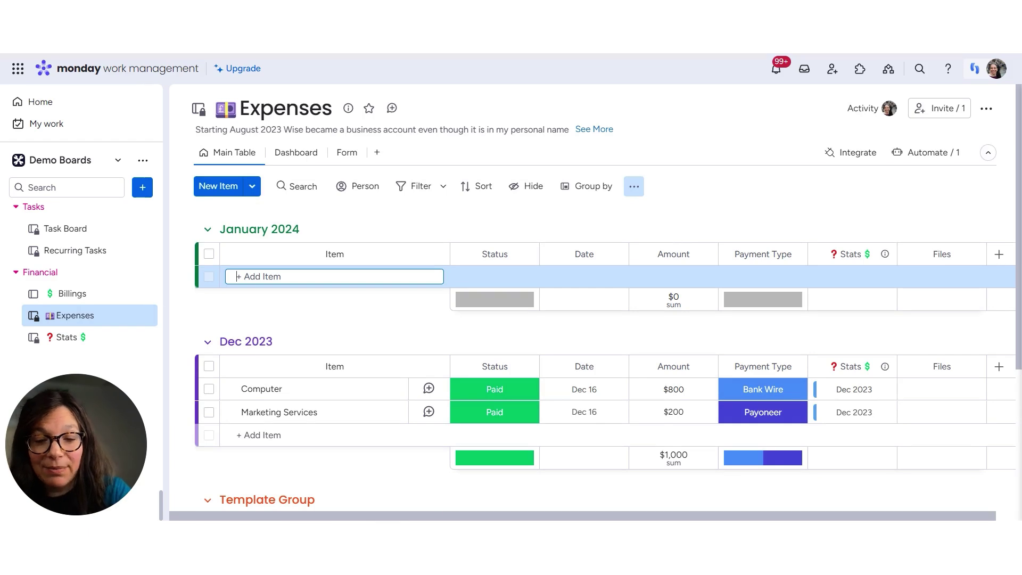
{"action": "type", "text": "camera"}
{"action": "key", "text": "Return"}
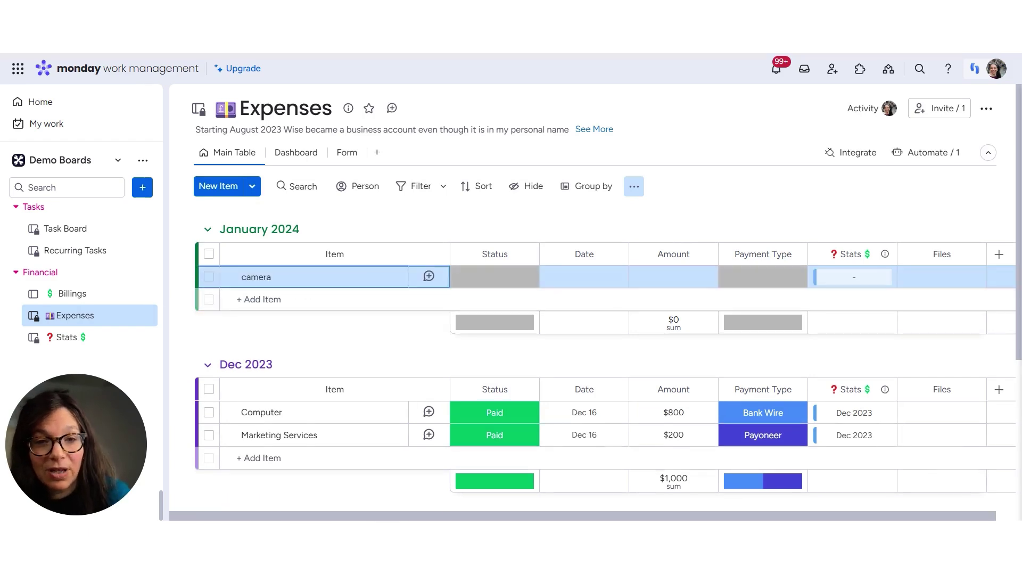
{"action": "left_click", "coordinate": [674, 276]}
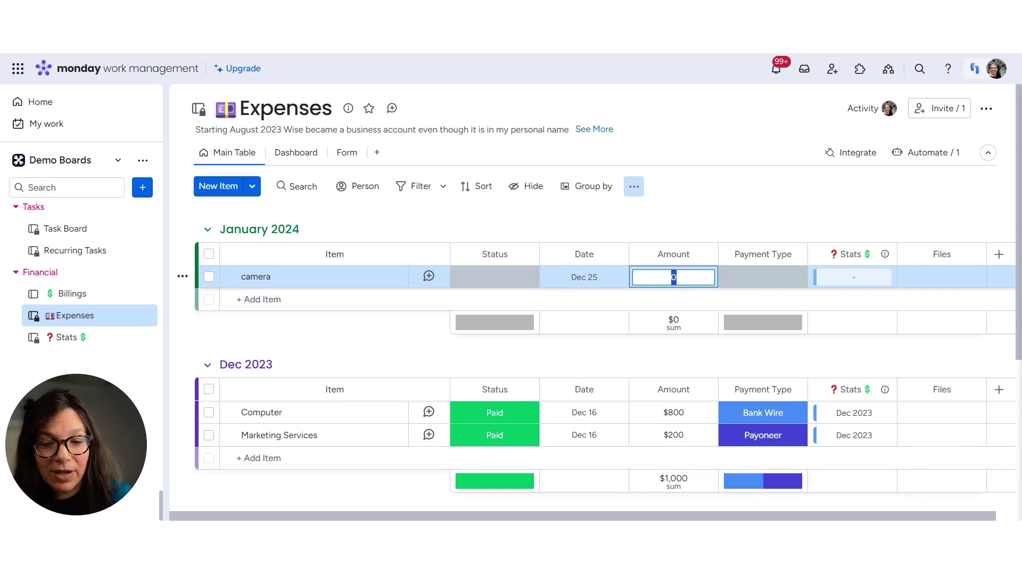
{"action": "type", "text": "500"}
{"action": "key", "text": "Return"}
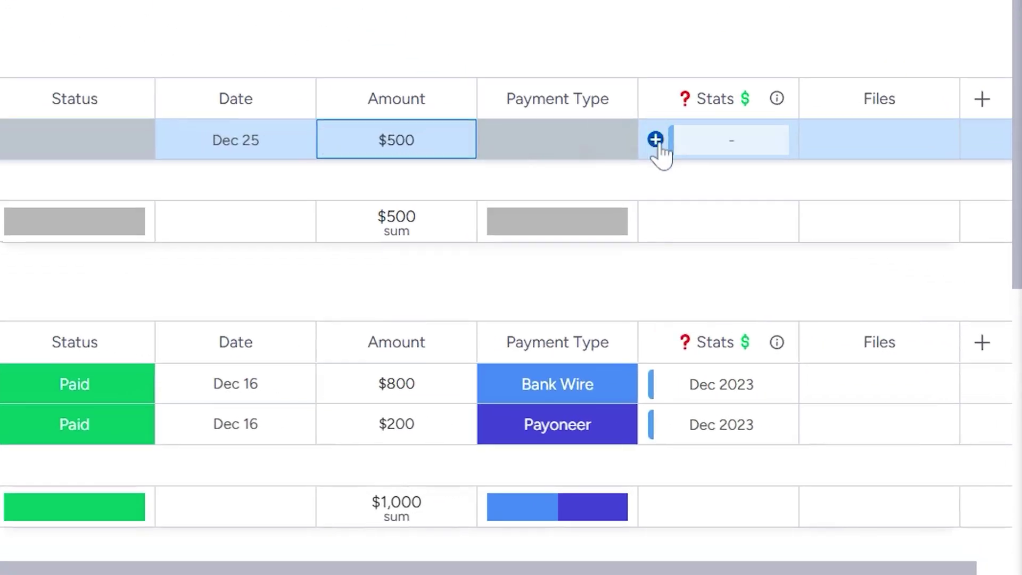
Connect the camera expense to the Jan 2024 item of the Stats board
{"action": "left_click", "coordinate": [655, 140]}
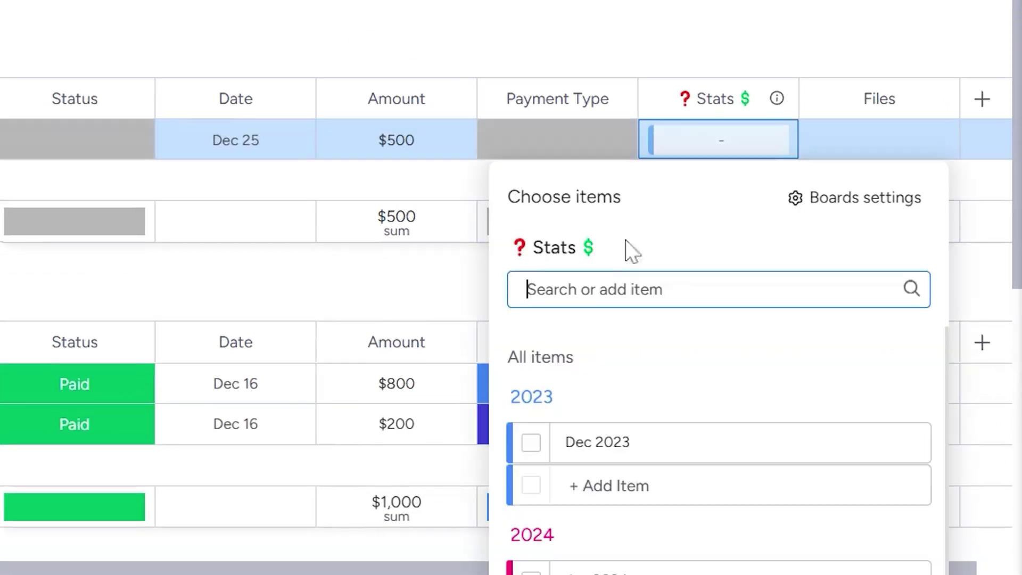
{"action": "scroll", "coordinate": [600, 372], "scroll_direction": "down", "scroll_amount": 1}
{"action": "left_click", "coordinate": [530, 555]}
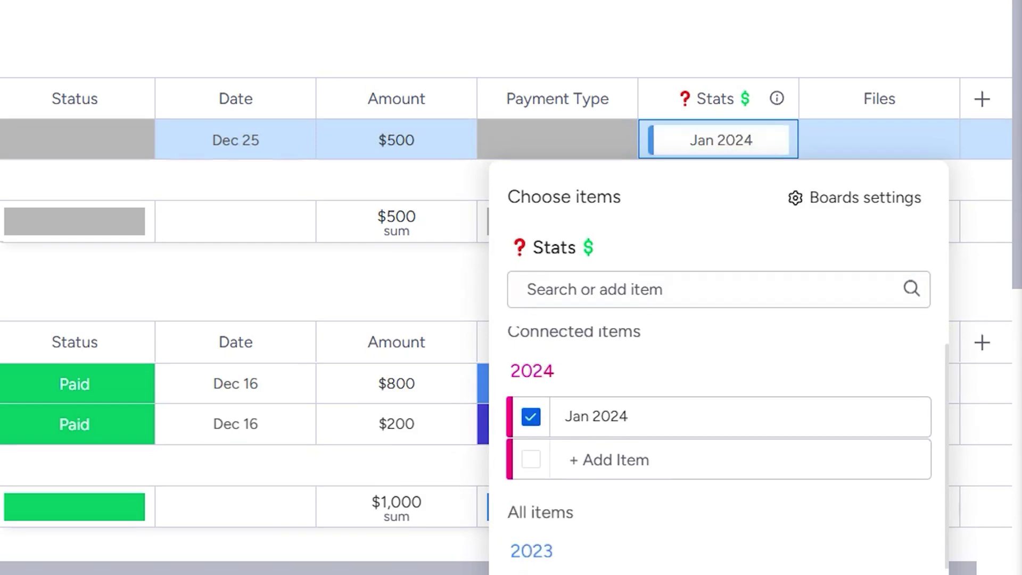
{"action": "left_click", "coordinate": [703, 13]}
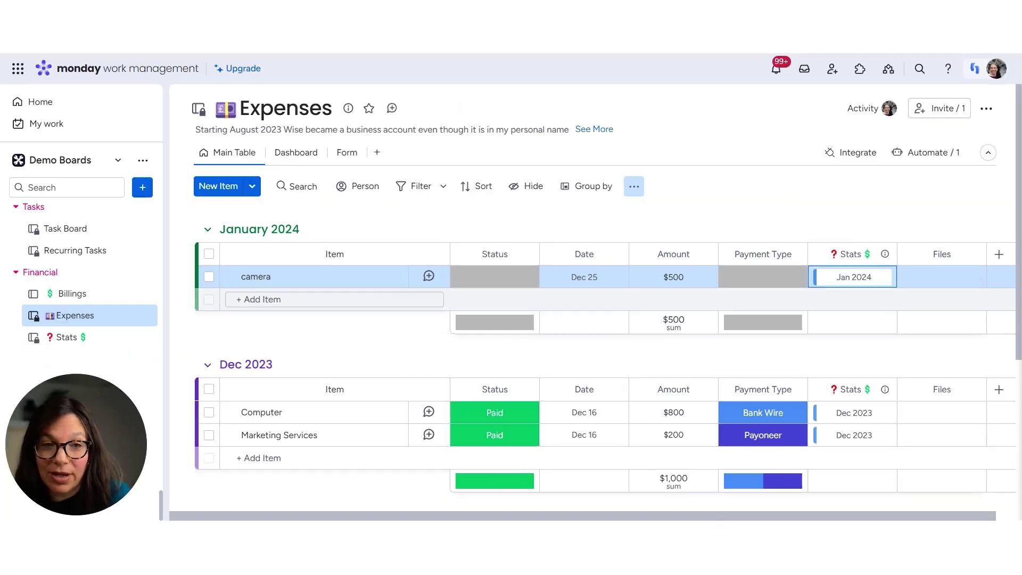
Examine the Stats board's monthly figures and the formula behind its Profit column
{"action": "left_click", "coordinate": [114, 339]}
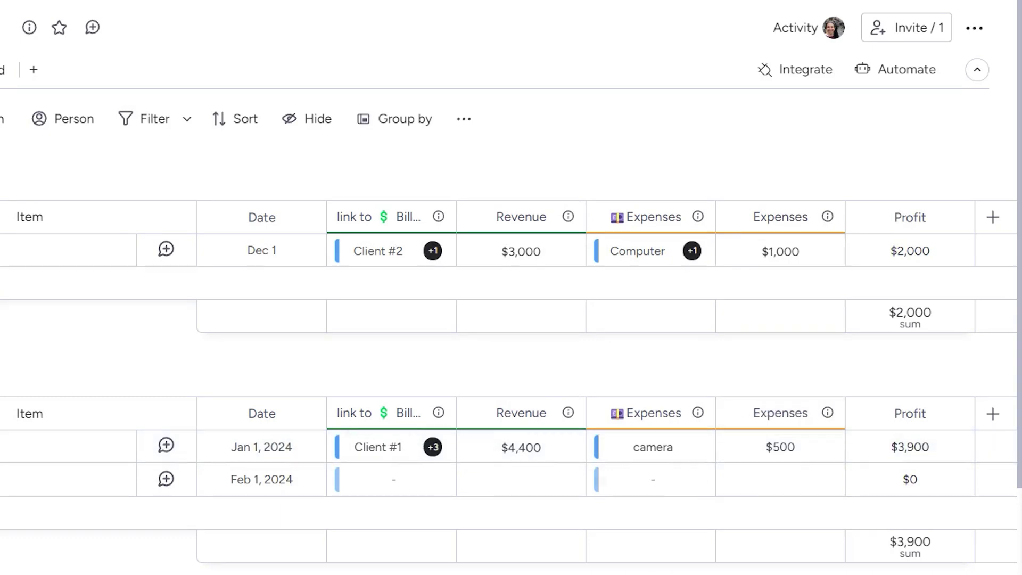
{"action": "scroll", "coordinate": [604, 381], "scroll_direction": "right", "scroll_amount": 1}
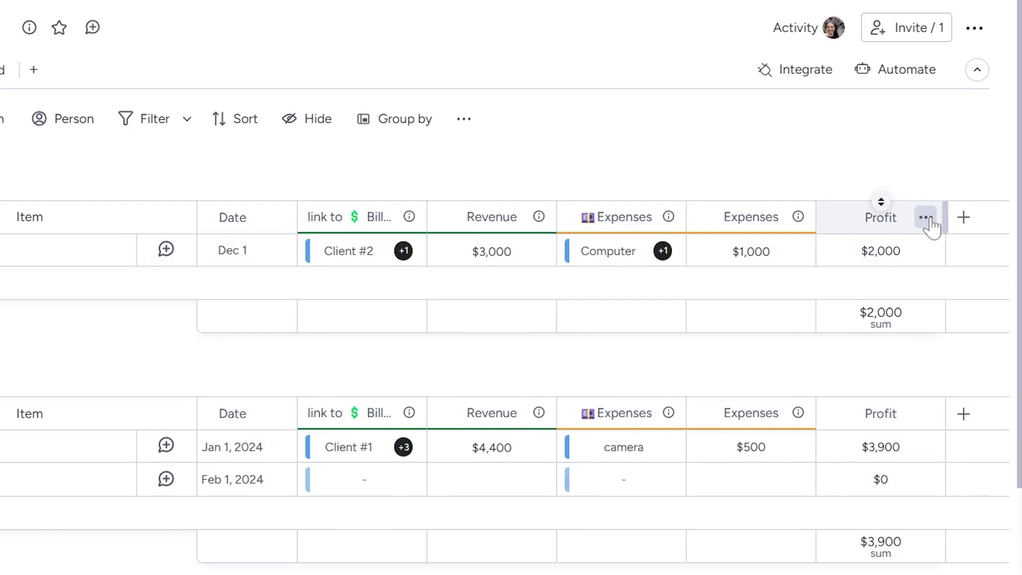
{"action": "left_click", "coordinate": [924, 217]}
{"action": "mouse_move", "coordinate": [707, 237]}
{"action": "left_click", "coordinate": [630, 244]}
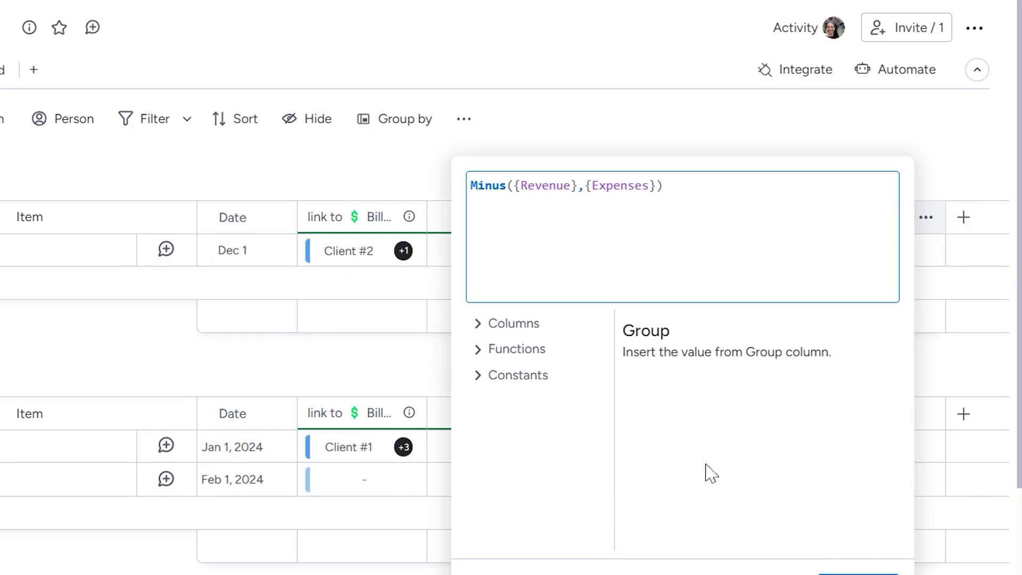
{"action": "left_click", "coordinate": [858, 573]}
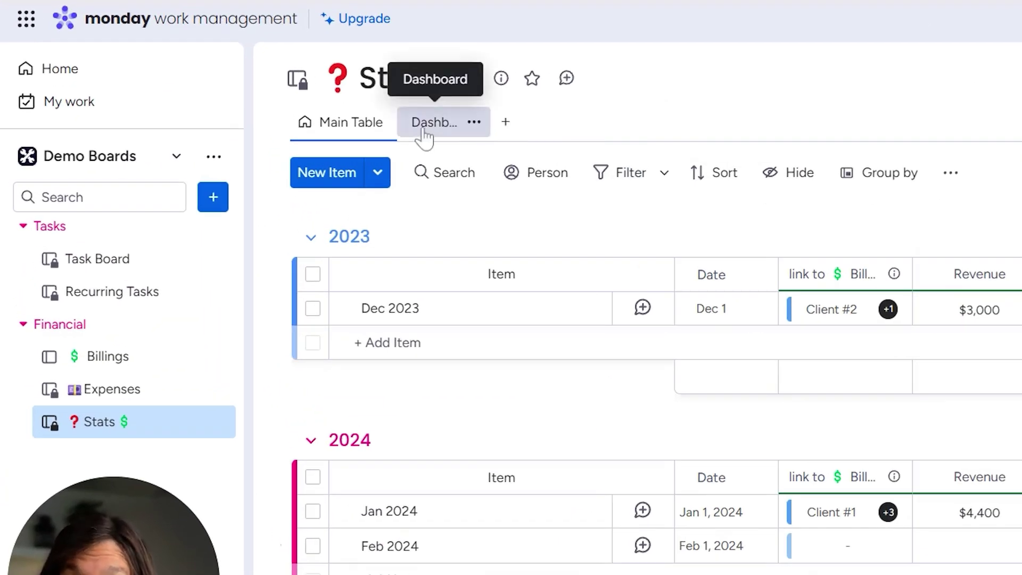
Look through the Stats dashboard's Profit Per Month, Billings vs Expenses and 2023 Annual Revenue widgets
{"action": "left_click", "coordinate": [283, 141]}
{"action": "mouse_move", "coordinate": [461, 452]}
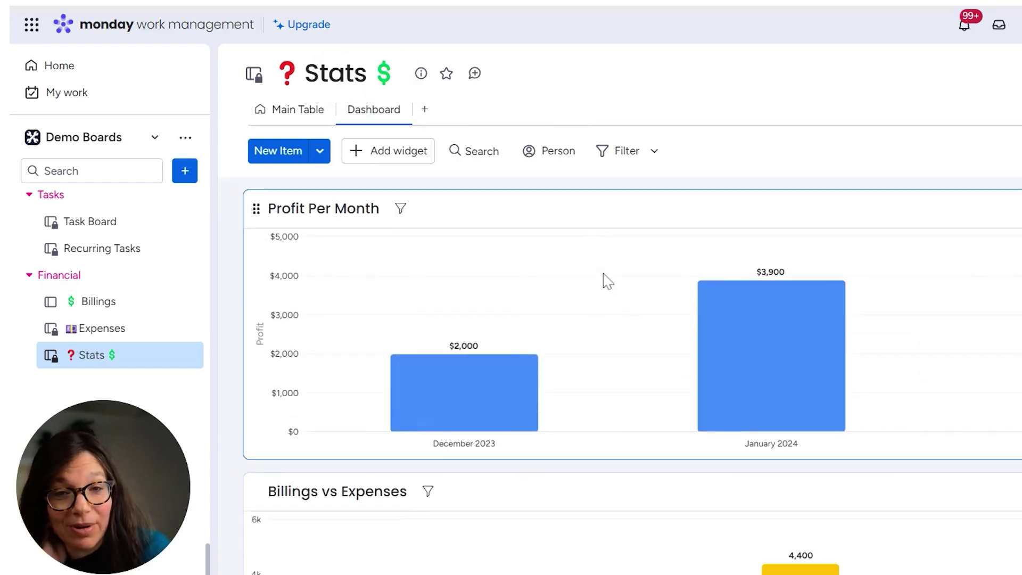
{"action": "mouse_move", "coordinate": [761, 322]}
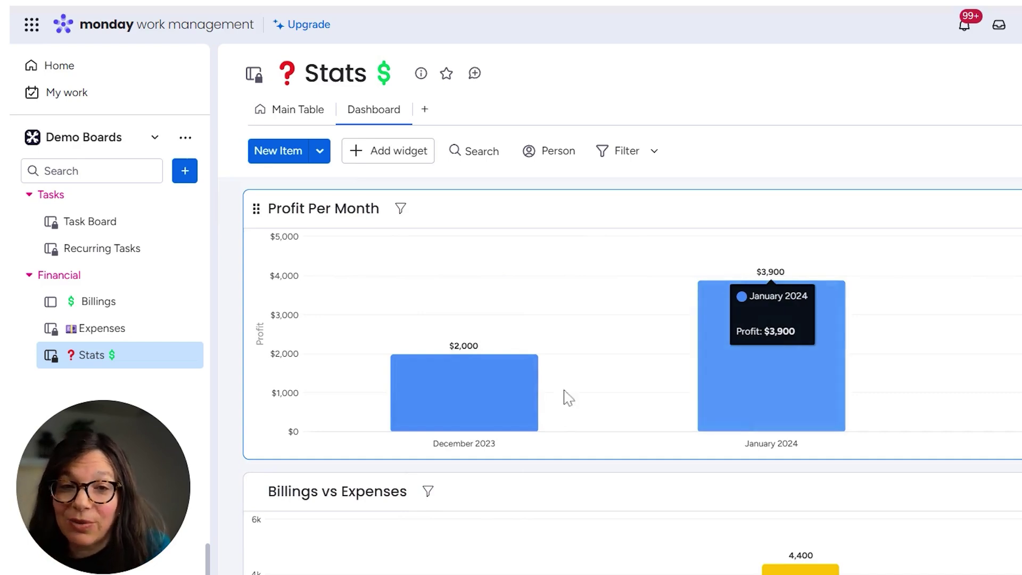
{"action": "scroll", "coordinate": [837, 346], "scroll_direction": "down", "scroll_amount": 5}
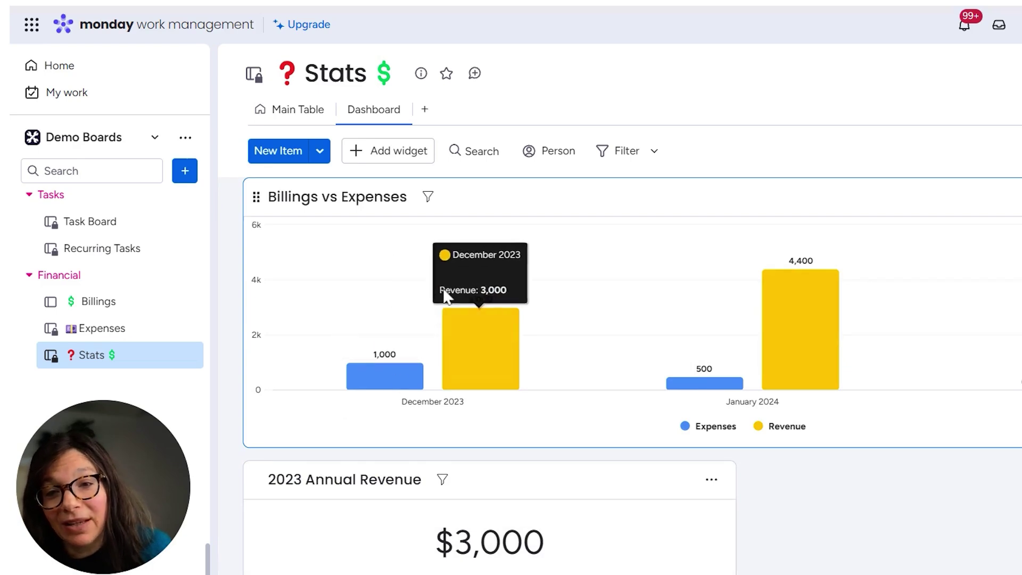
{"action": "scroll", "coordinate": [457, 346], "scroll_direction": "up", "scroll_amount": 2}
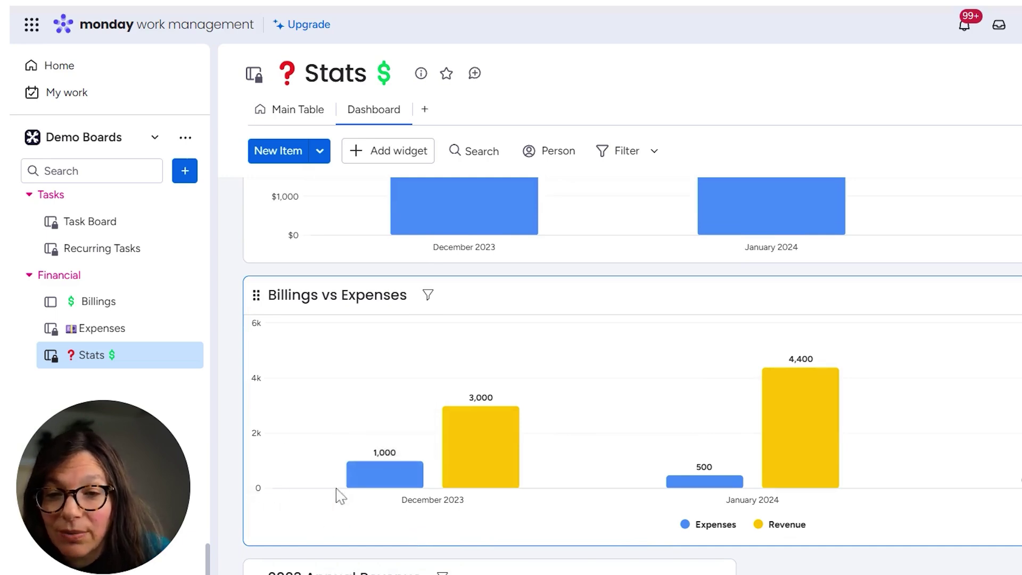
{"action": "mouse_move", "coordinate": [519, 458]}
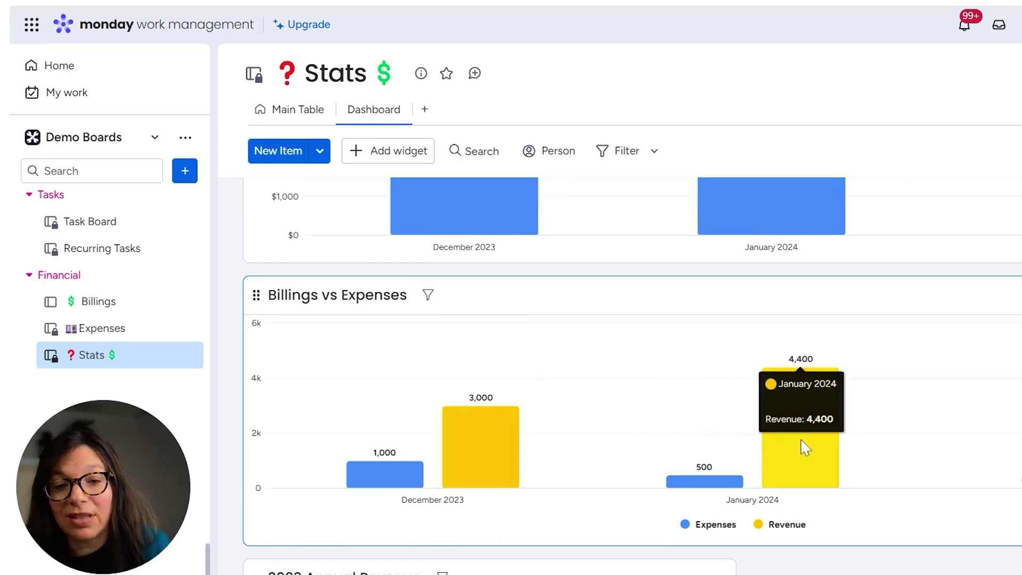
{"action": "scroll", "coordinate": [777, 436], "scroll_direction": "up", "scroll_amount": 3}
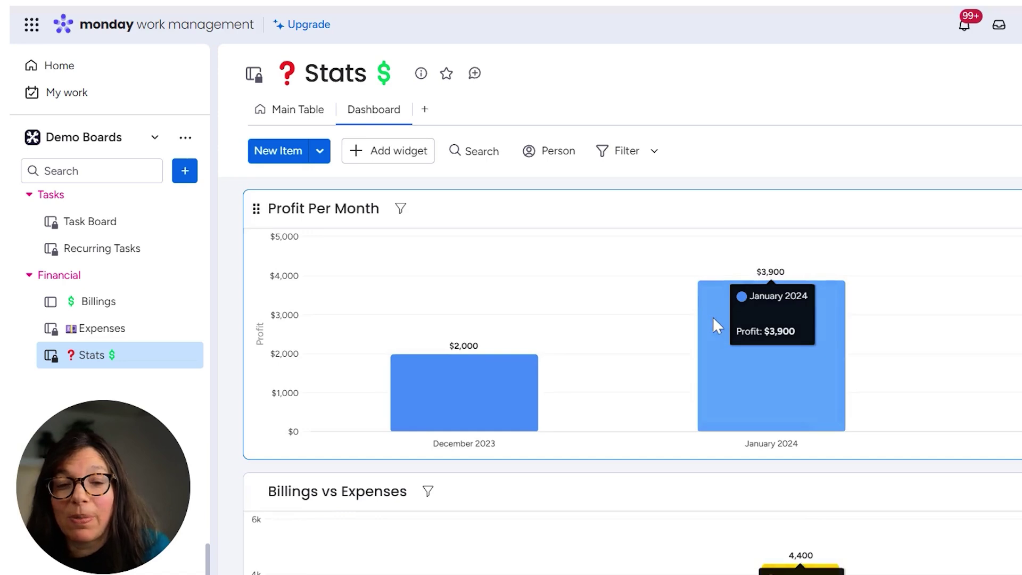
{"action": "scroll", "coordinate": [711, 314], "scroll_direction": "down", "scroll_amount": 2}
{"action": "scroll", "coordinate": [711, 314], "scroll_direction": "down", "scroll_amount": 5}
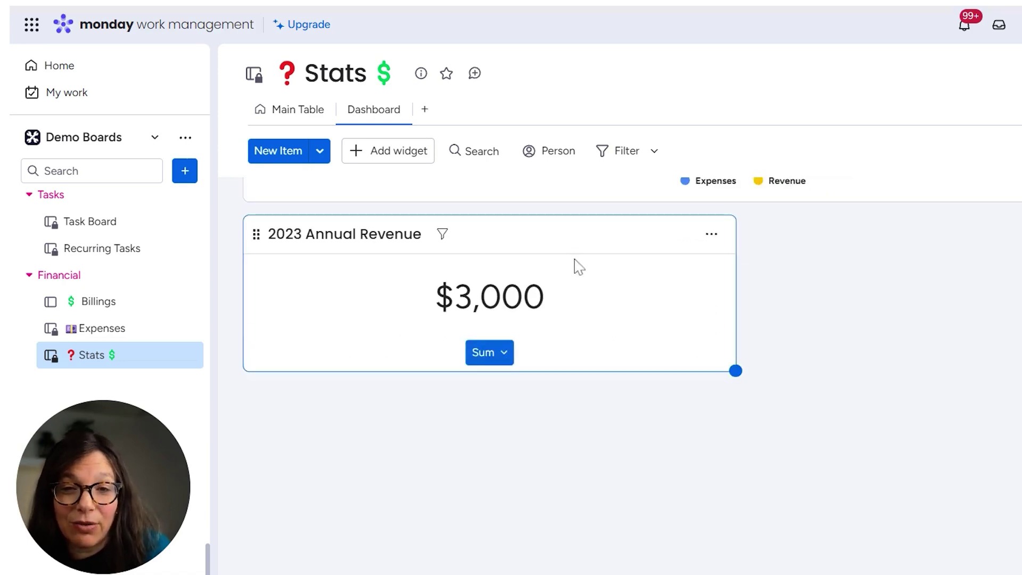
Duplicate the 2023 Annual Revenue widget and make the copy include only the 2024 group instead of 2023
{"action": "left_click", "coordinate": [710, 235]}
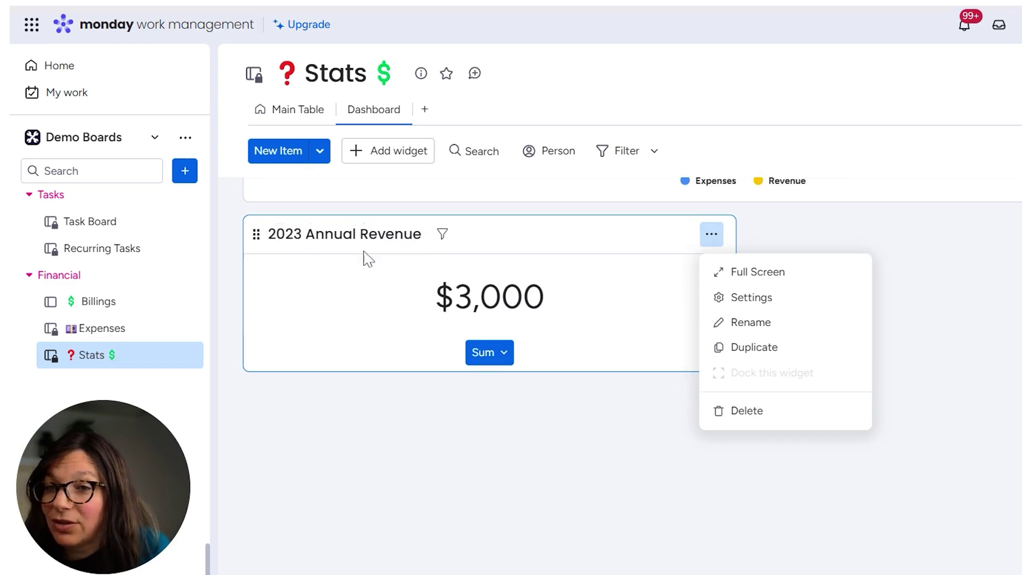
{"action": "left_click", "coordinate": [766, 348]}
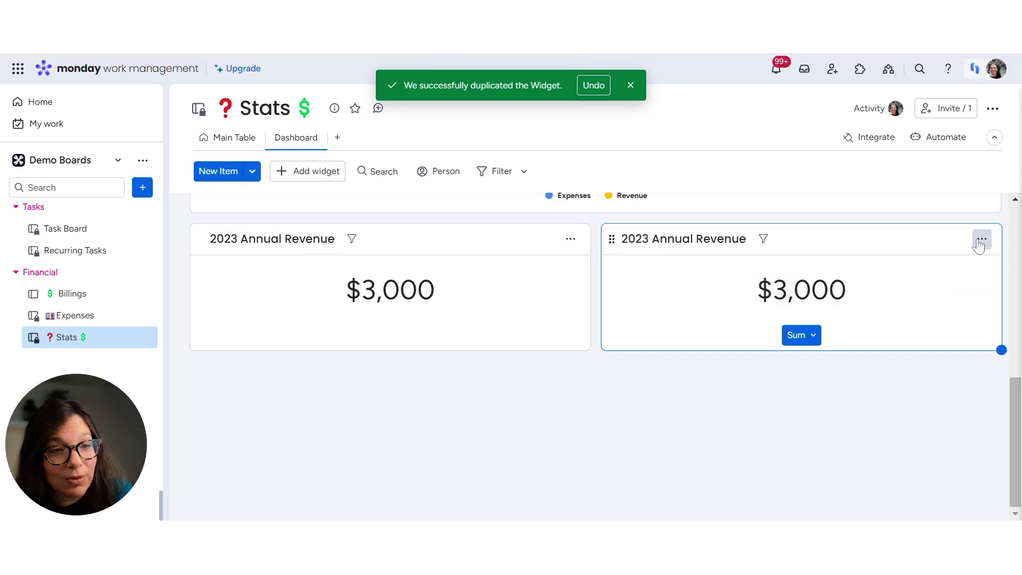
{"action": "left_click", "coordinate": [982, 239]}
{"action": "left_click", "coordinate": [923, 291]}
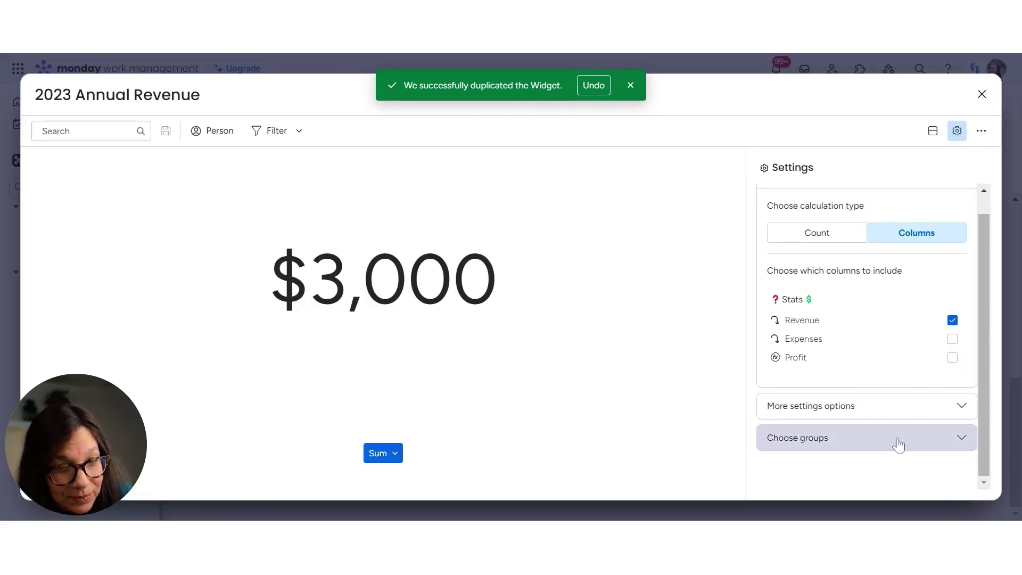
{"action": "left_click", "coordinate": [895, 440]}
{"action": "left_click", "coordinate": [964, 354]}
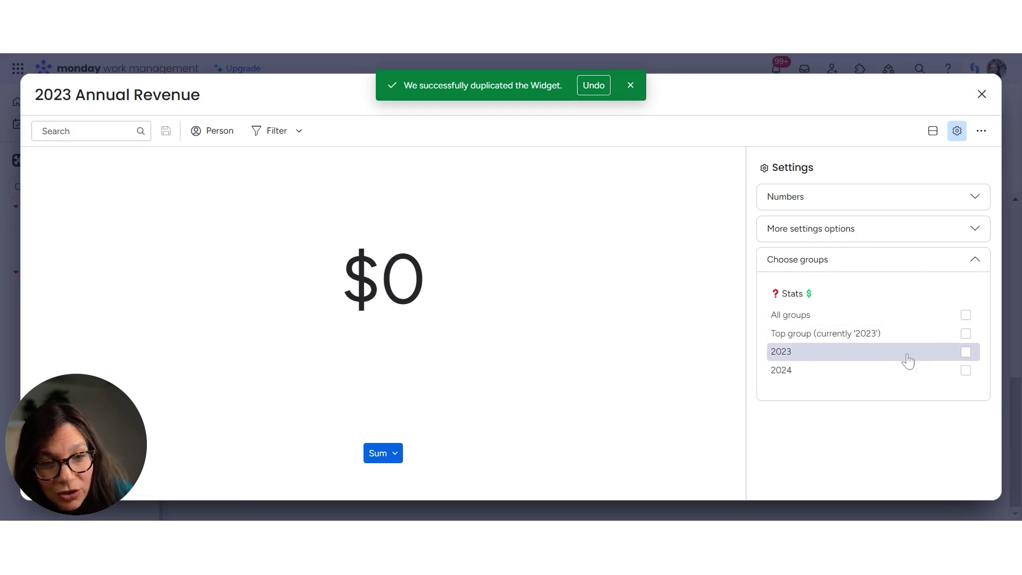
{"action": "left_click", "coordinate": [965, 371]}
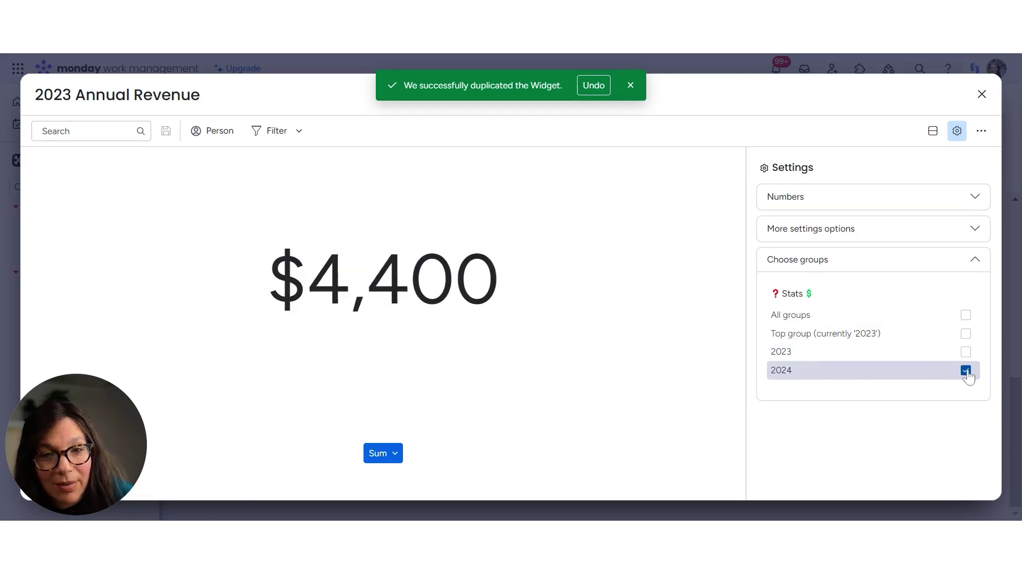
{"action": "left_click", "coordinate": [981, 94]}
Rename the duplicated widget as 2024 Annual Revenue
{"action": "left_click", "coordinate": [692, 239]}
{"action": "left_click", "coordinate": [649, 239]}
{"action": "key", "text": "BackSpace"}
{"action": "type", "text": "4"}
{"action": "left_click", "coordinate": [581, 404]}
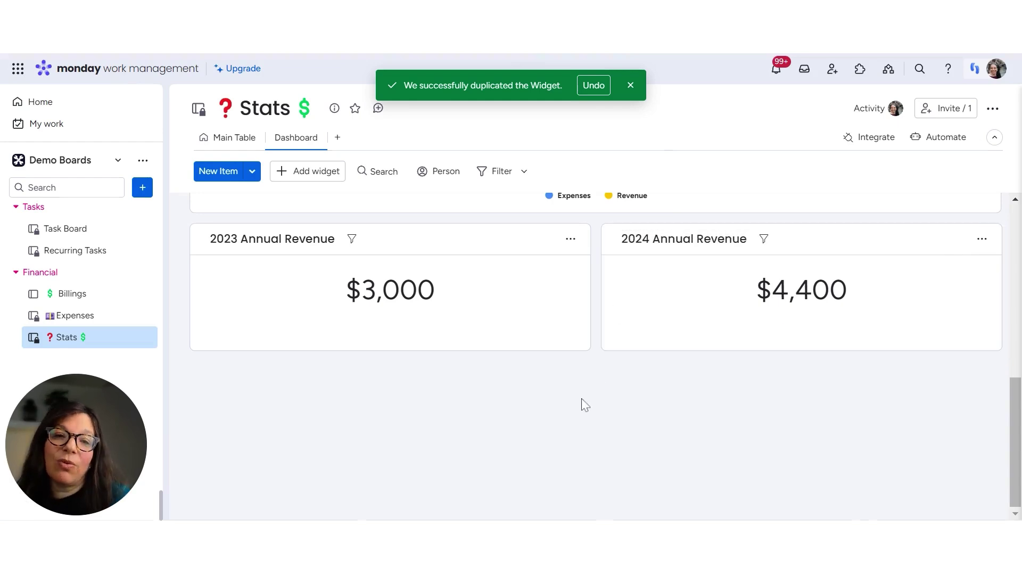
Return from the dashboard to the Stats board's main table
{"action": "scroll", "coordinate": [554, 388], "scroll_direction": "up", "scroll_amount": 5}
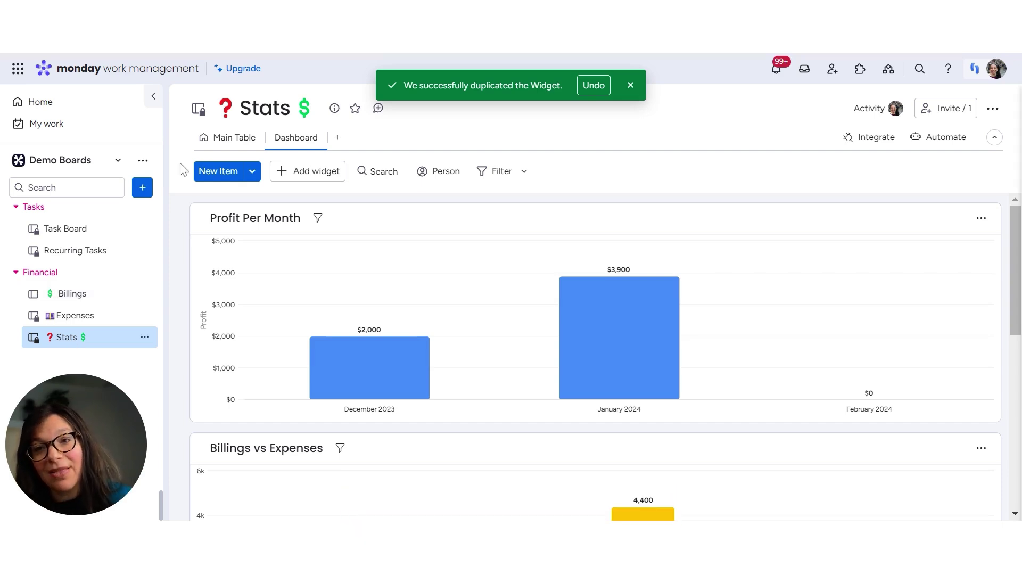
{"action": "left_click", "coordinate": [227, 139]}
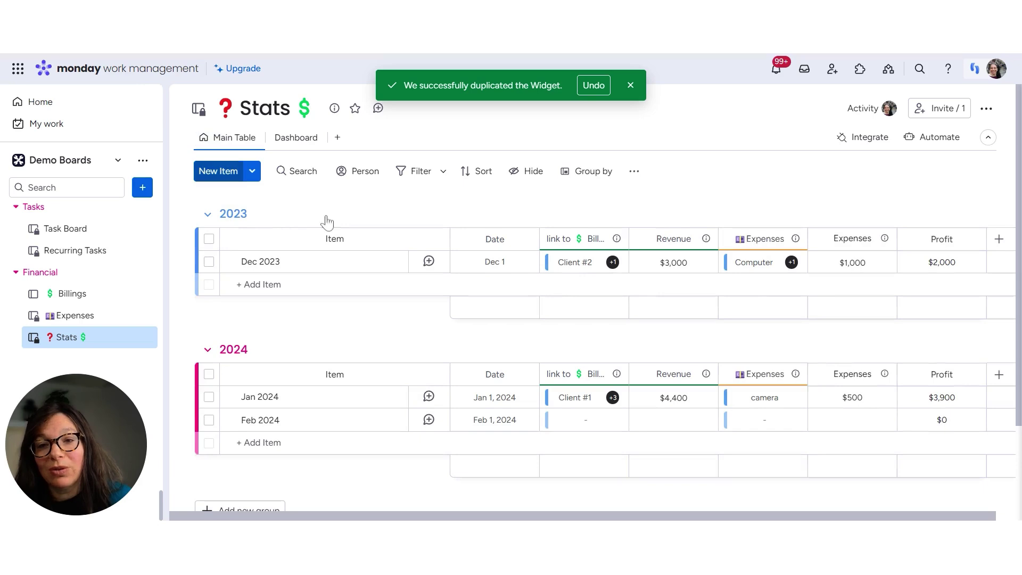